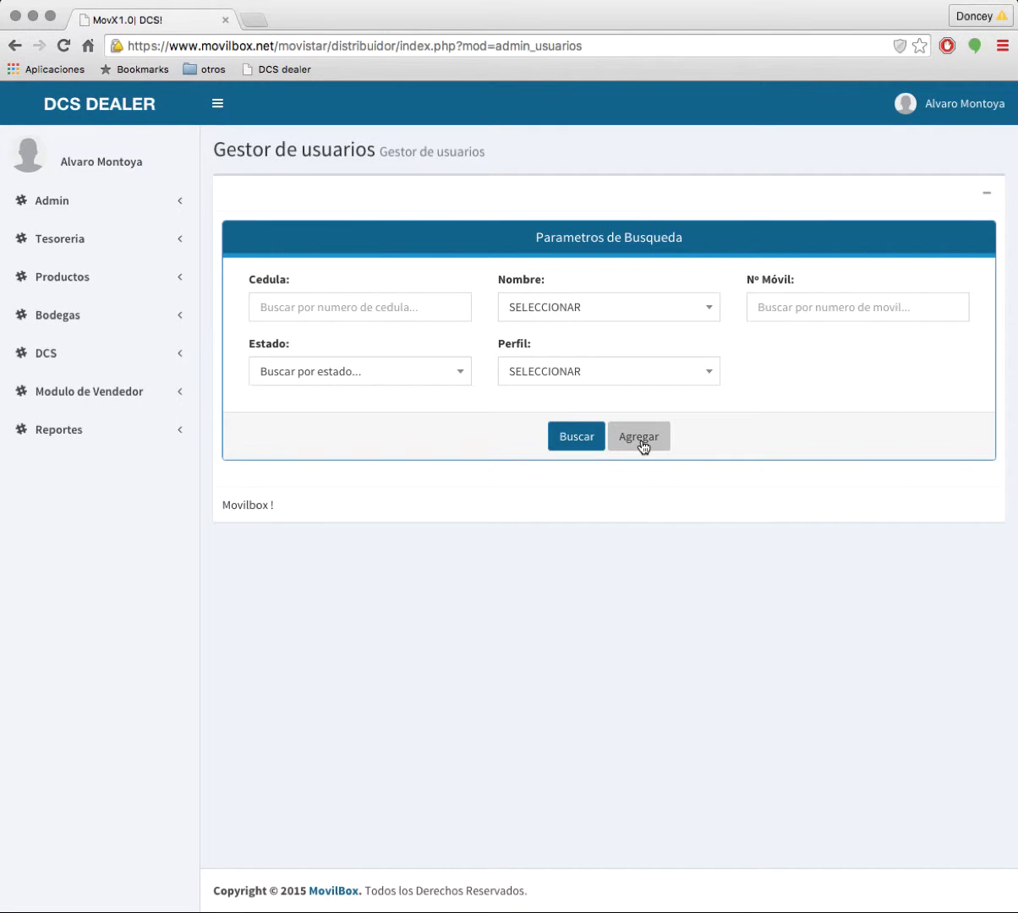
Step: Enter the new user's ID number and personal details, assign the CajayBodega profile, and save
click(640, 438)
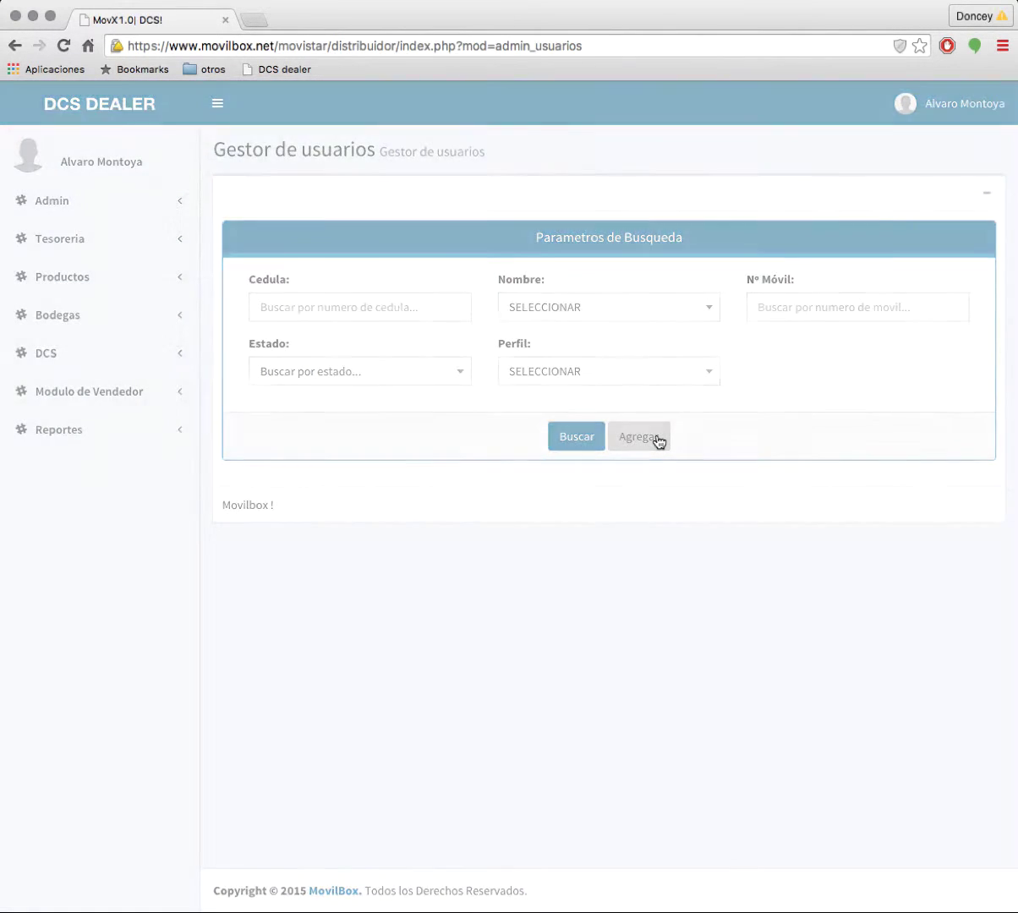
click(254, 211)
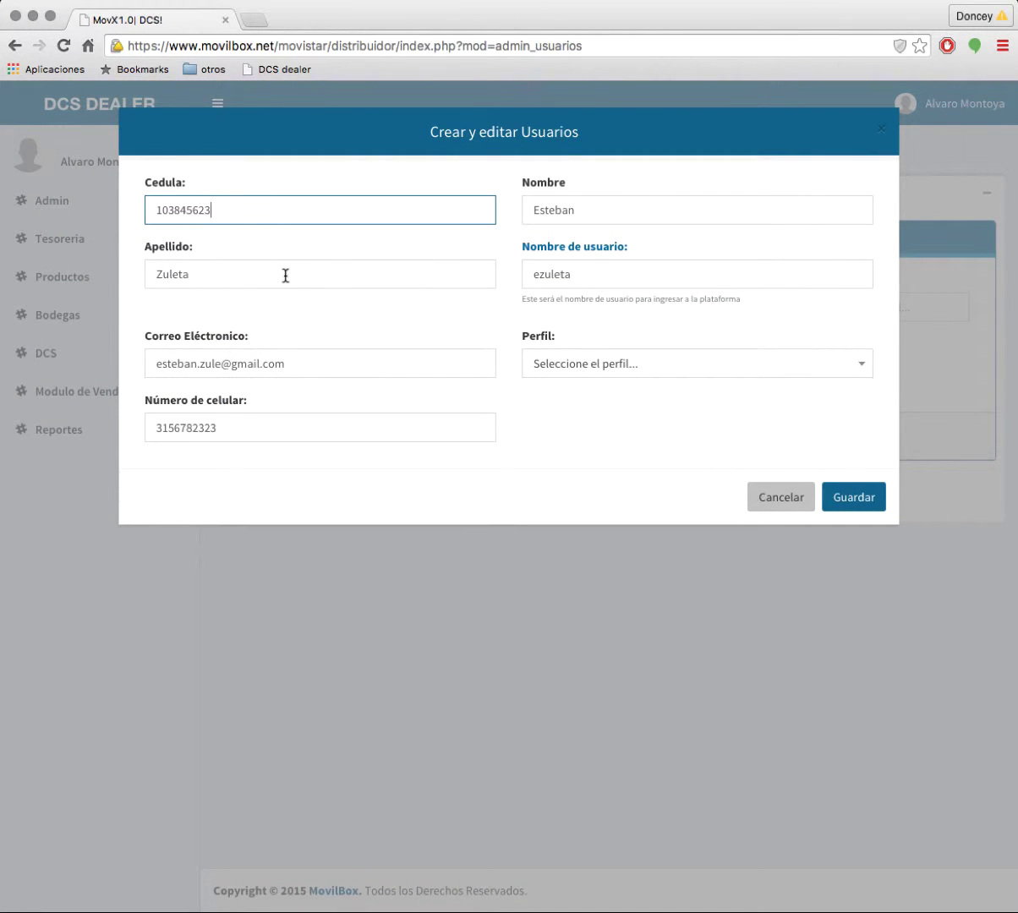
click(284, 277)
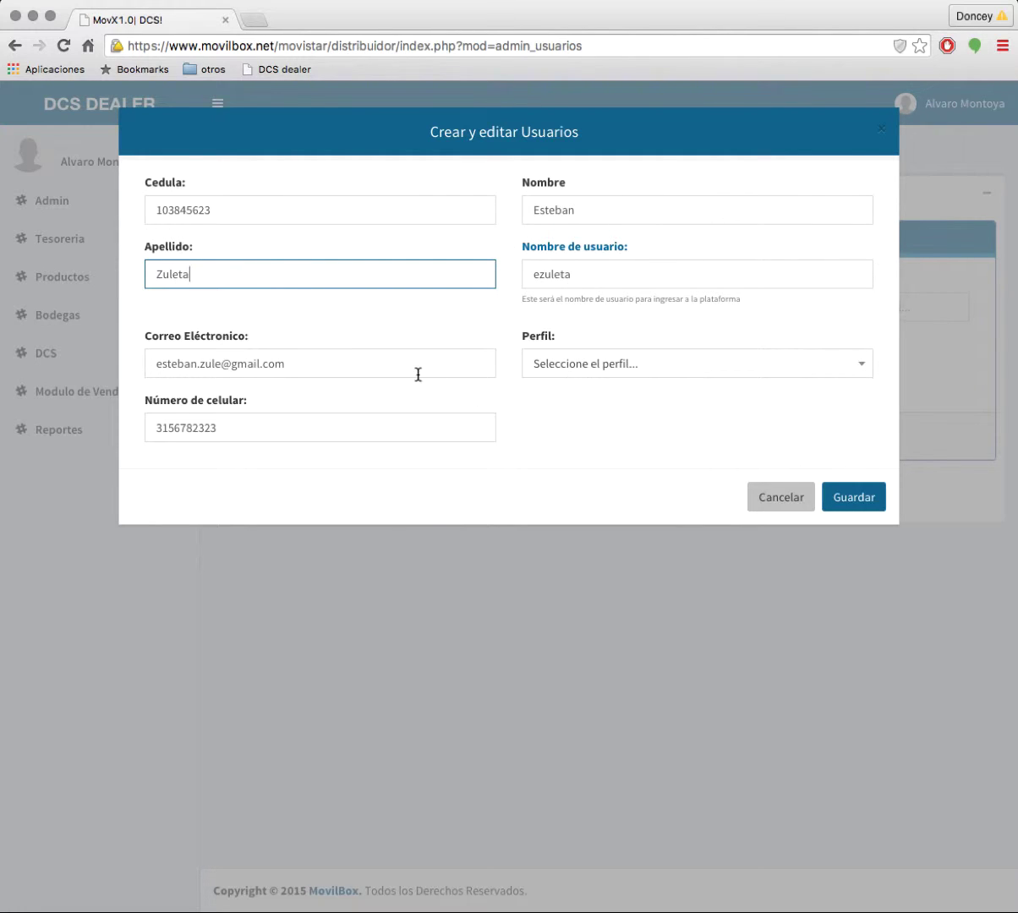
click(617, 365)
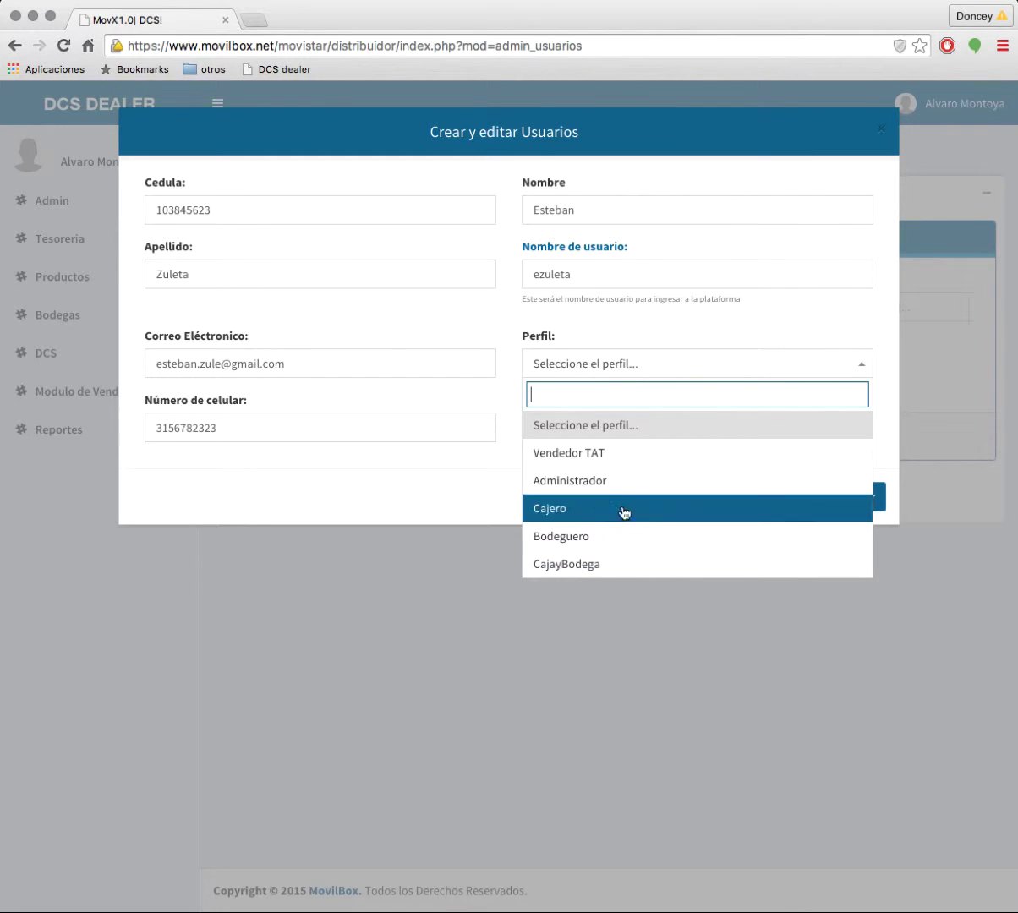
click(613, 565)
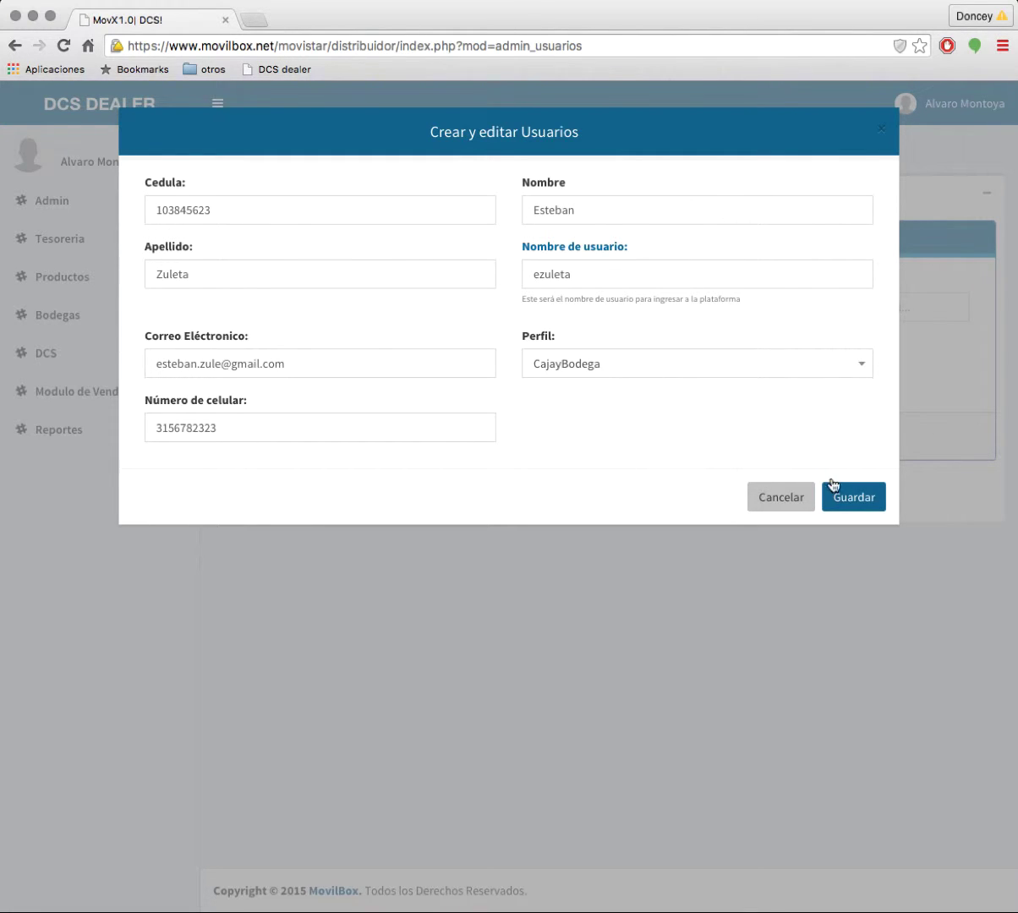
click(856, 500)
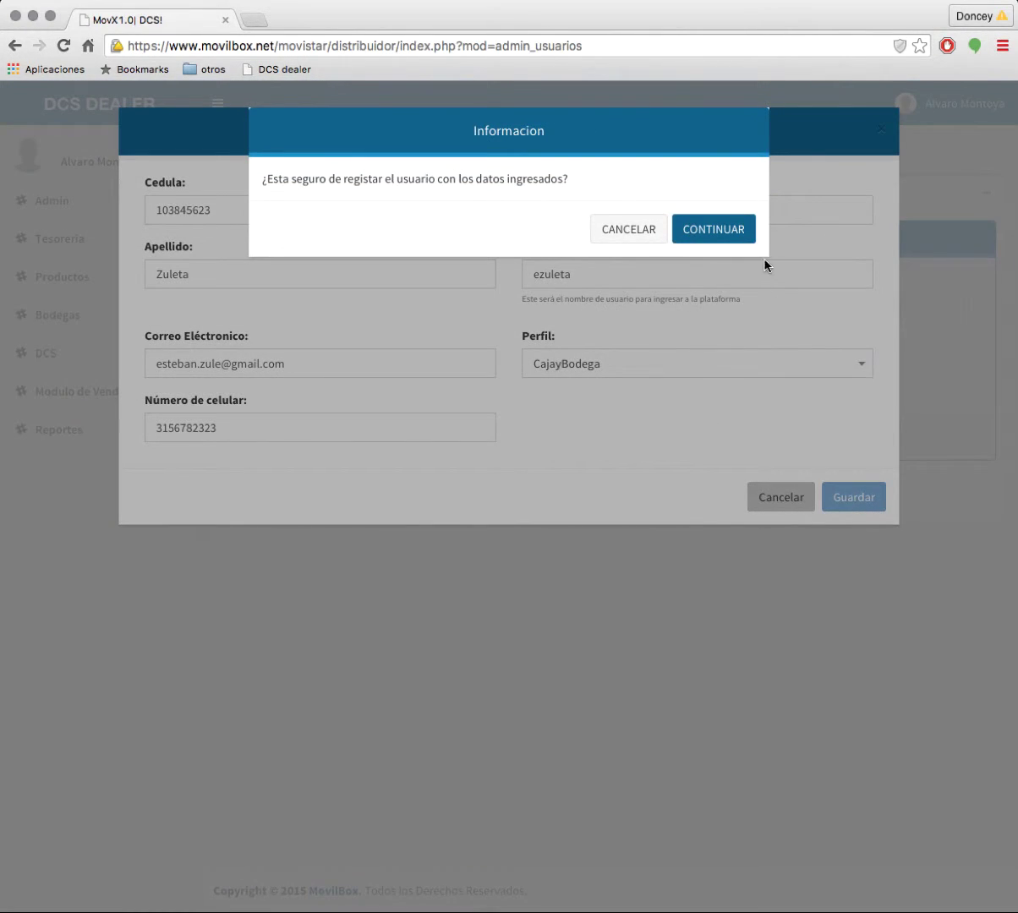
Step: Confirm the user registration, then go to Tesoreria > Cajas, Bancos Y Cuentas > Gestor Cajas Y Bancos
click(722, 236)
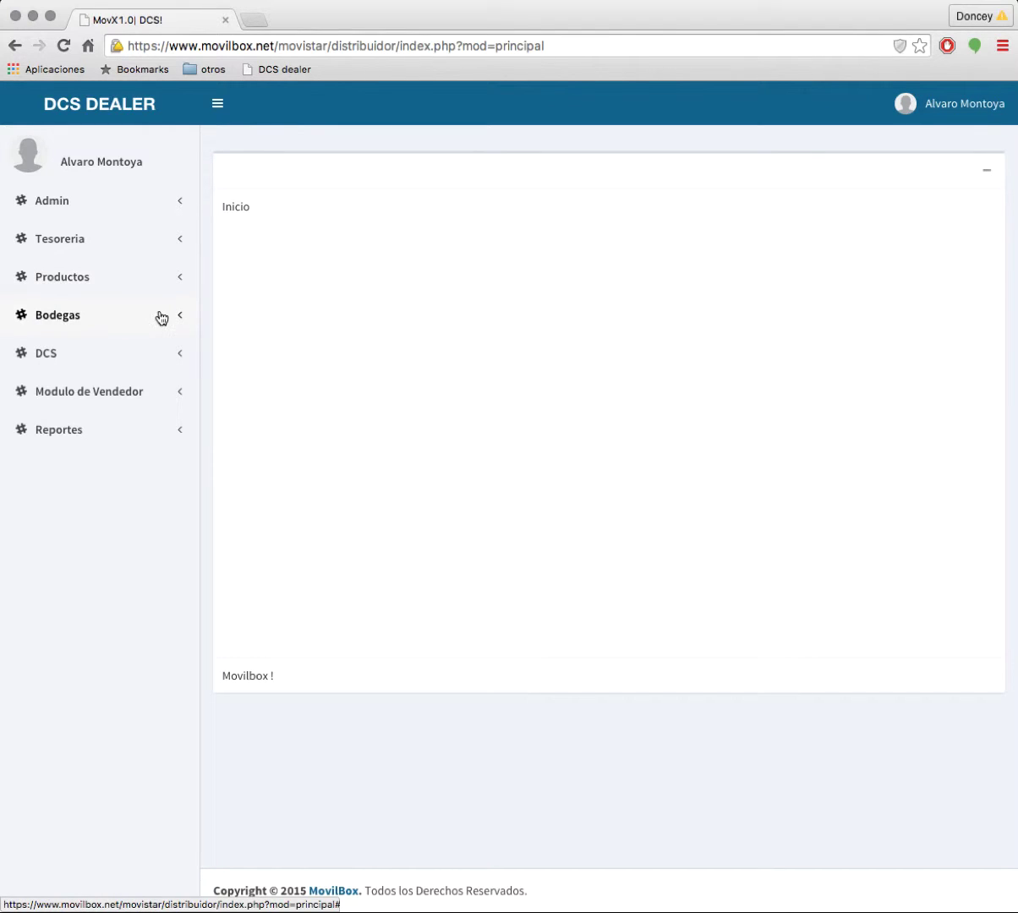
click(97, 246)
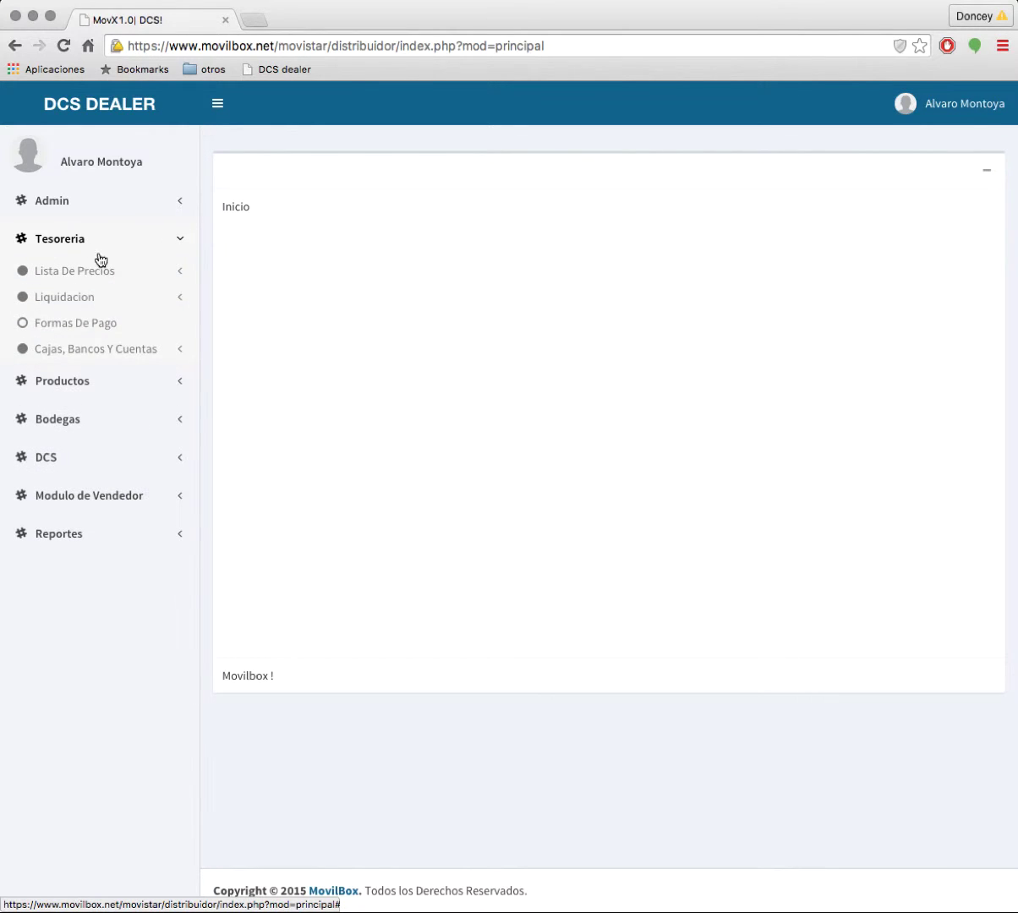
click(129, 350)
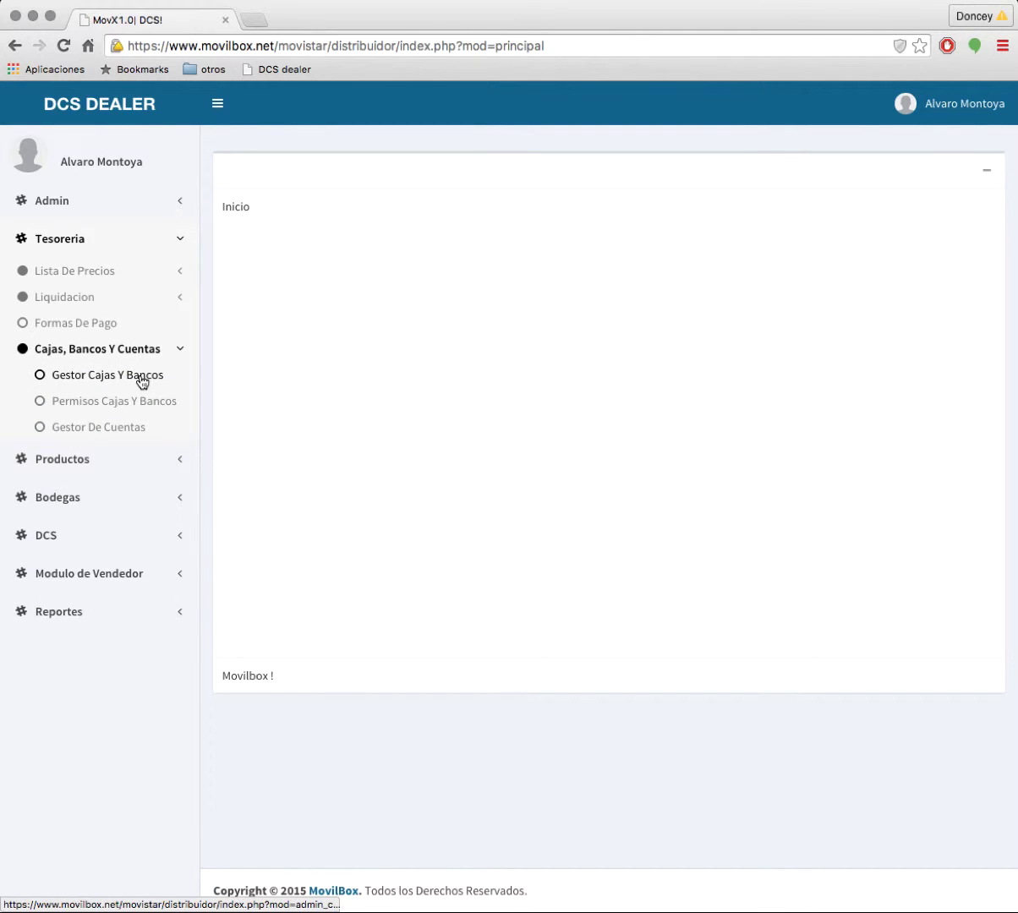
click(141, 381)
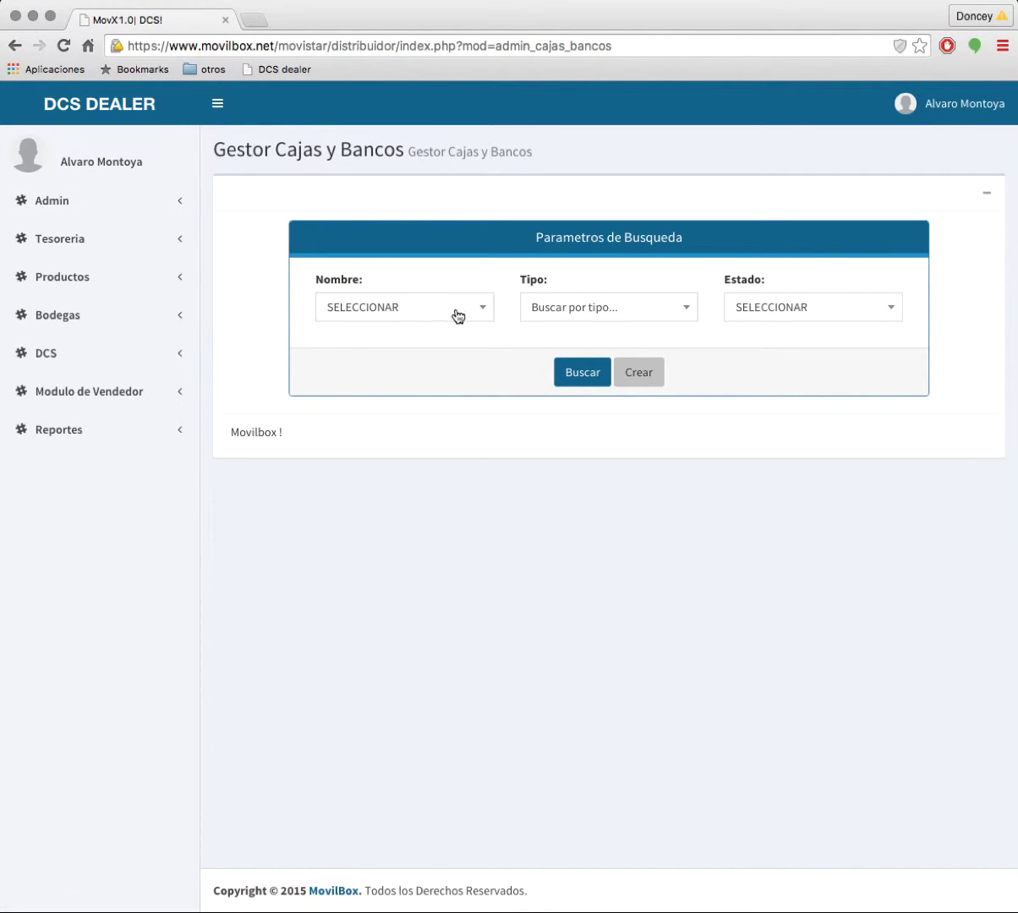
Step: Create a Caja 'Caja Principal' described 'liquidación de vendedores' with Efectivo payment, and save it
click(640, 373)
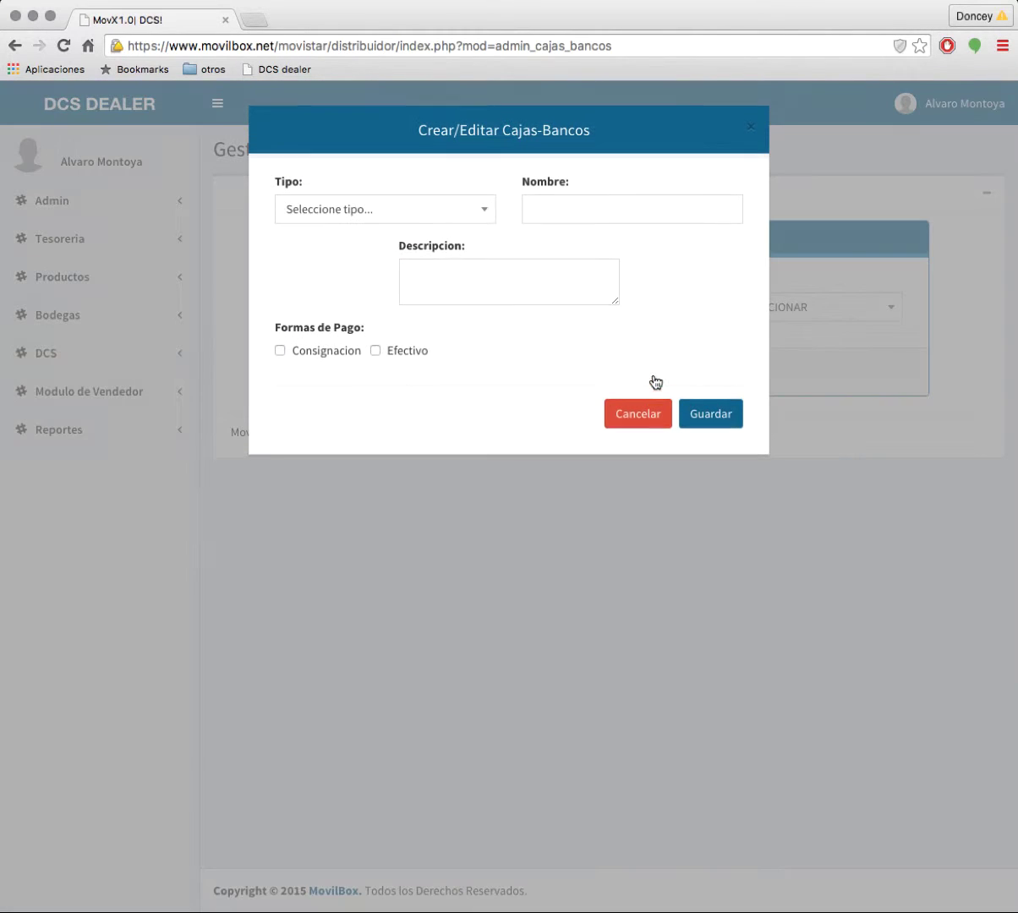
click(361, 216)
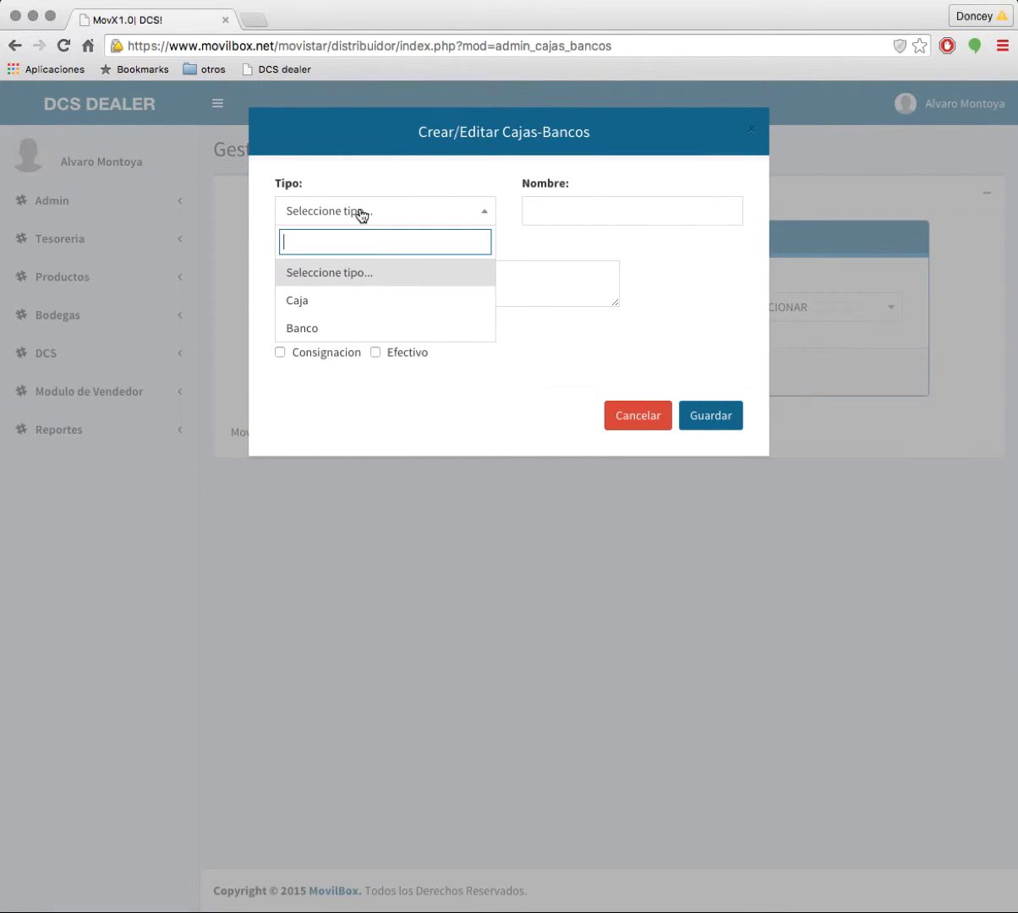
click(349, 300)
click(615, 210)
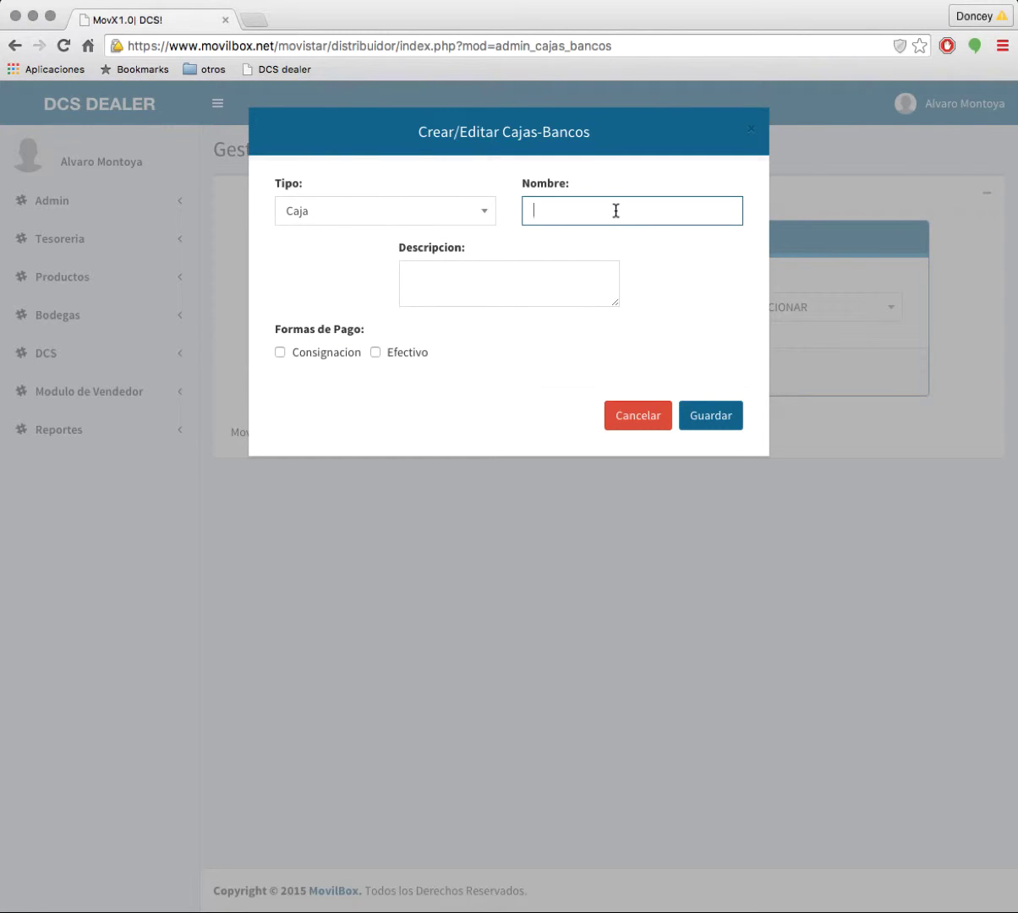
text(Caja Principal)
click(496, 279)
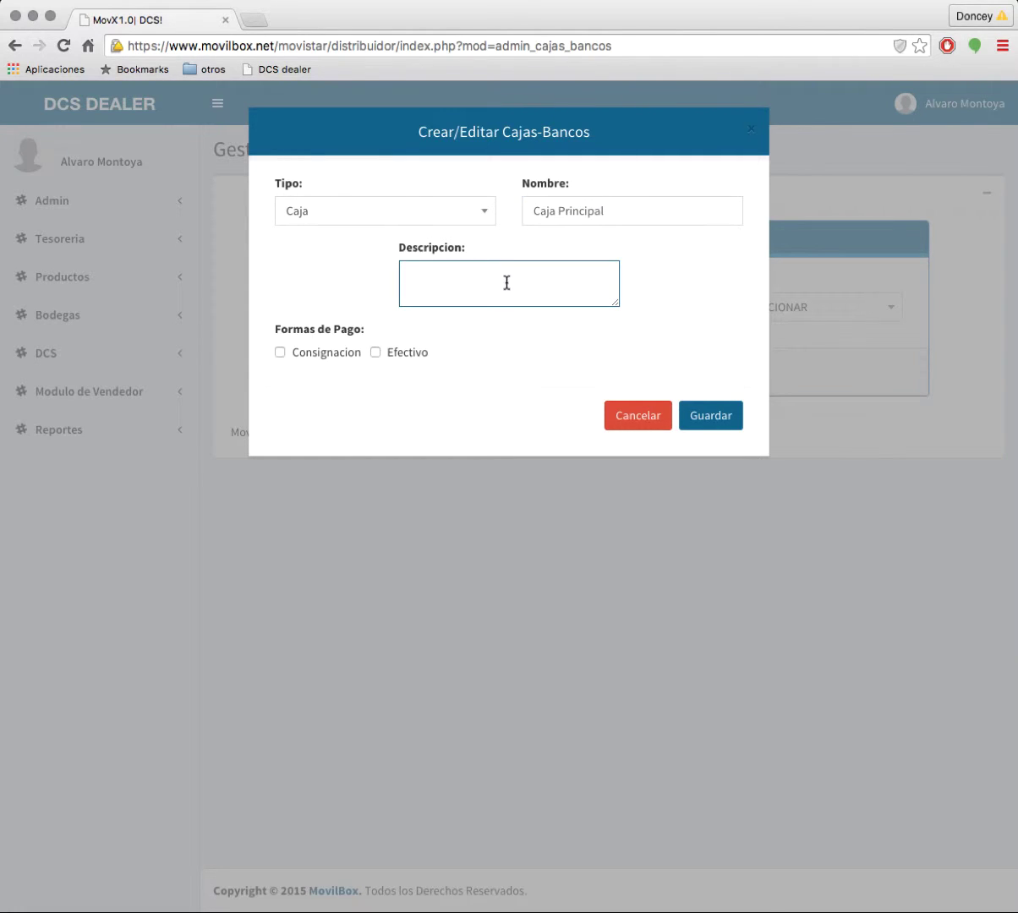
text(liquidacion de vendedores)
right_click(425, 279)
click(458, 292)
click(376, 355)
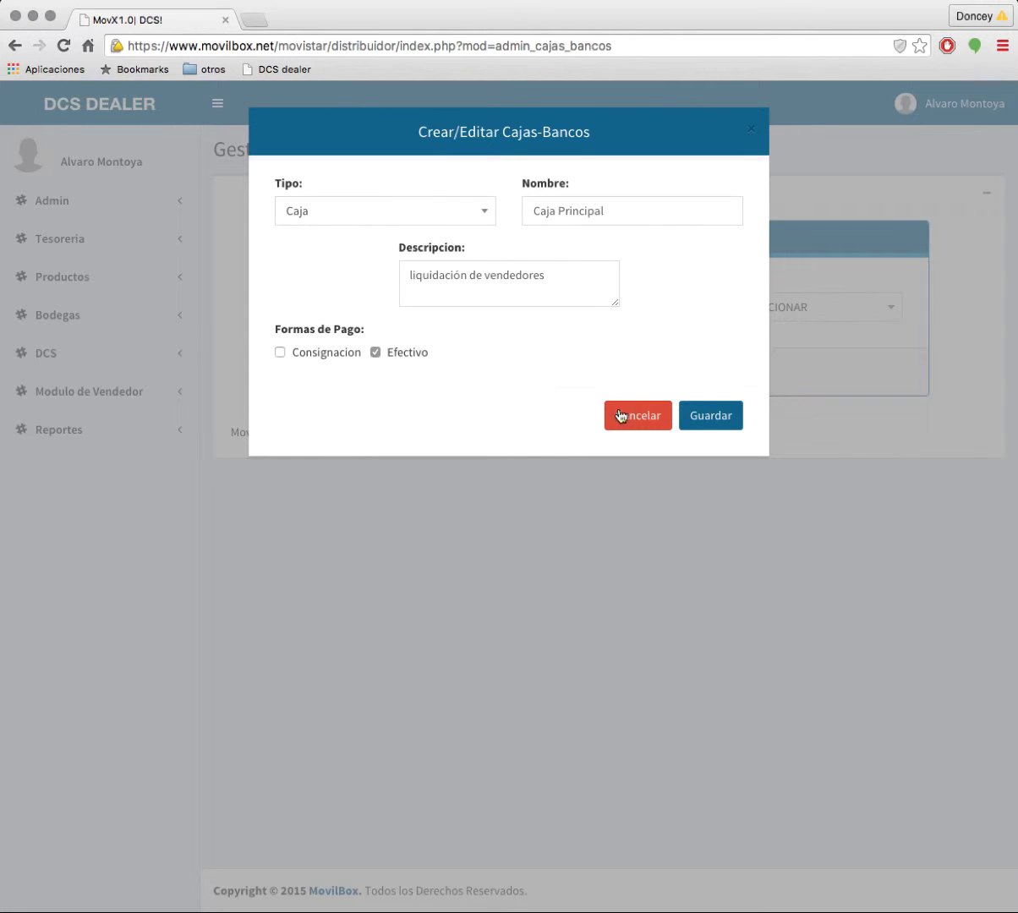
click(720, 433)
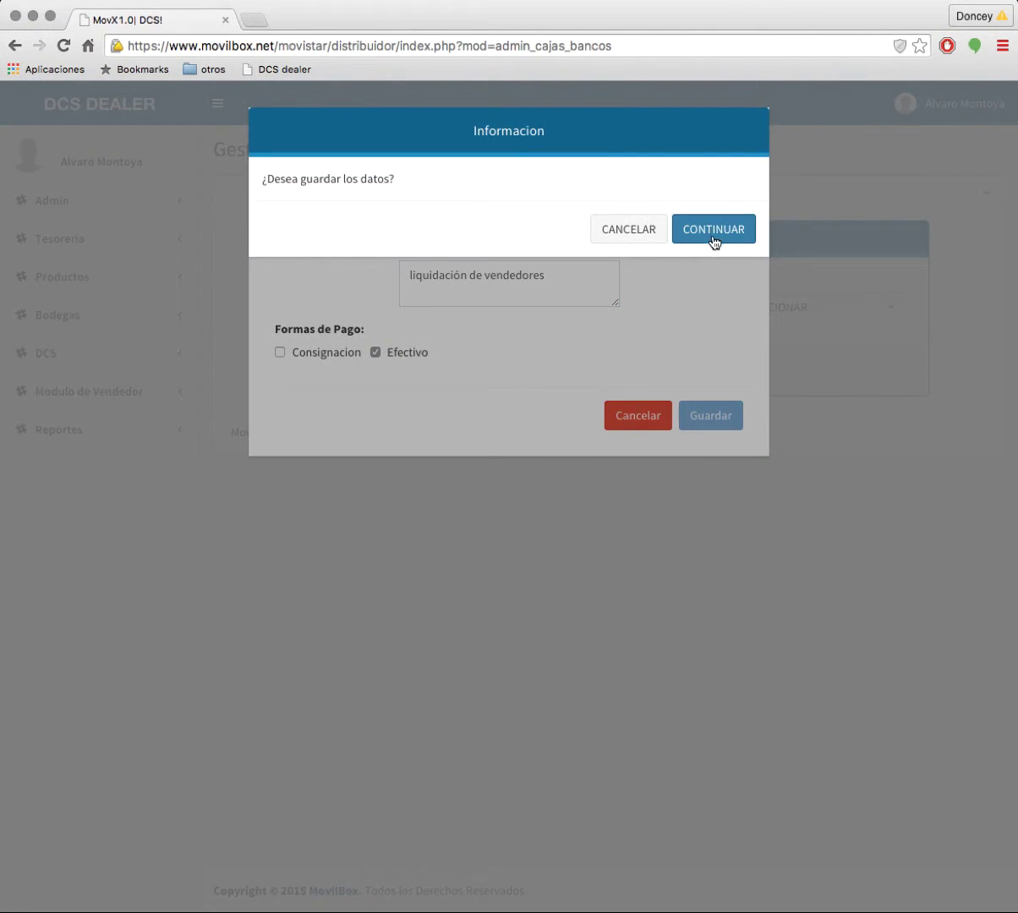
click(711, 236)
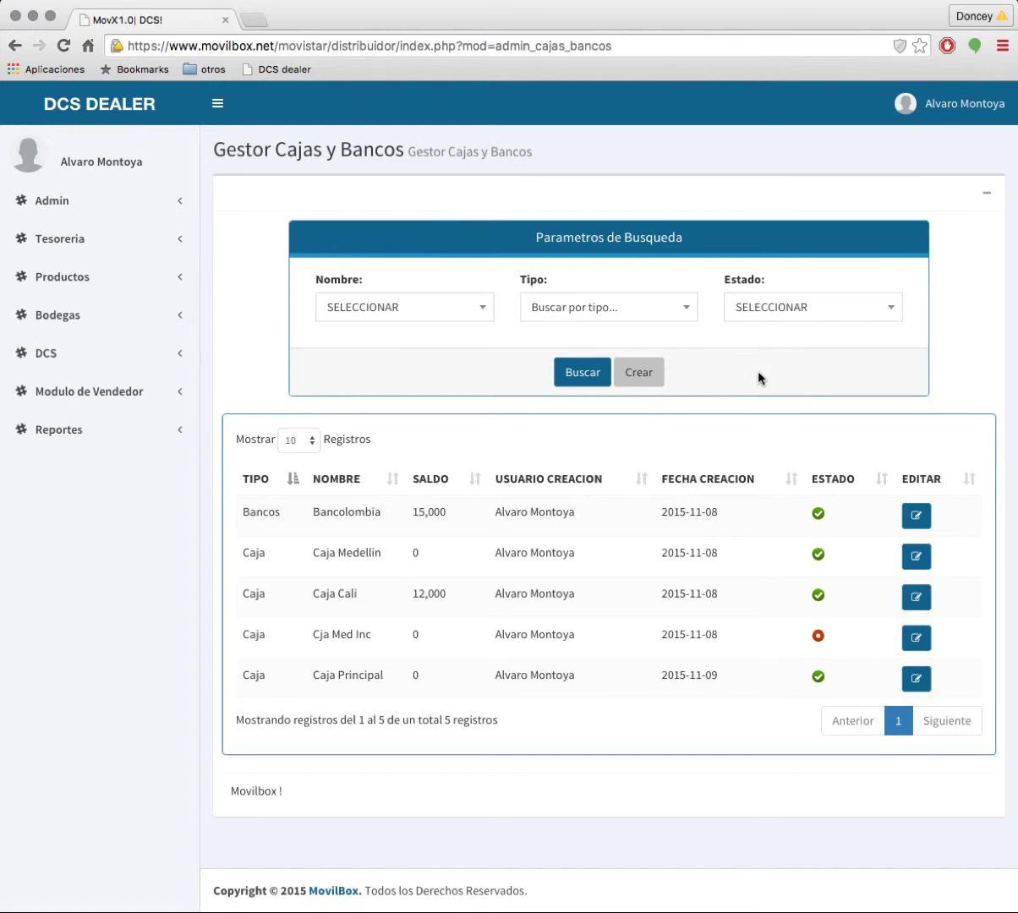
Step: Create a Banco 'Banco de Bogota' described 'Banco de bogota Antioquia' with Consignacion payment, and save it
click(651, 373)
click(351, 214)
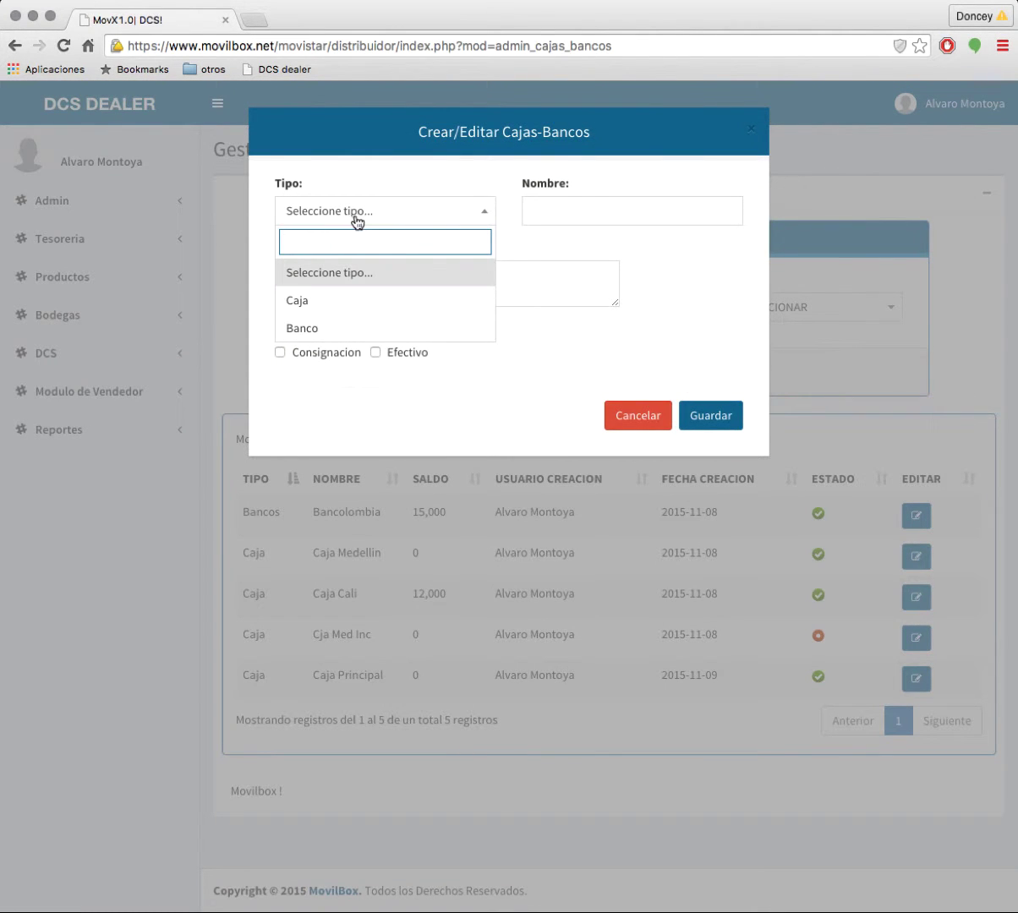
click(295, 328)
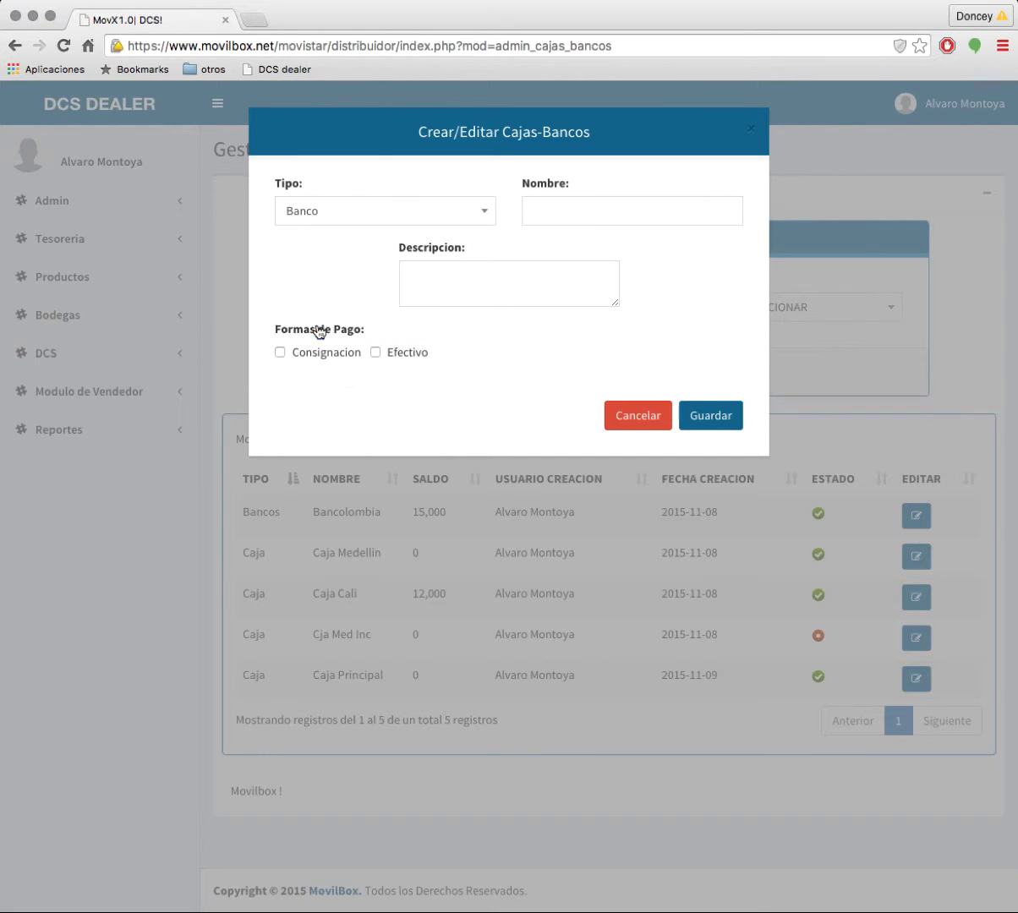
click(575, 205)
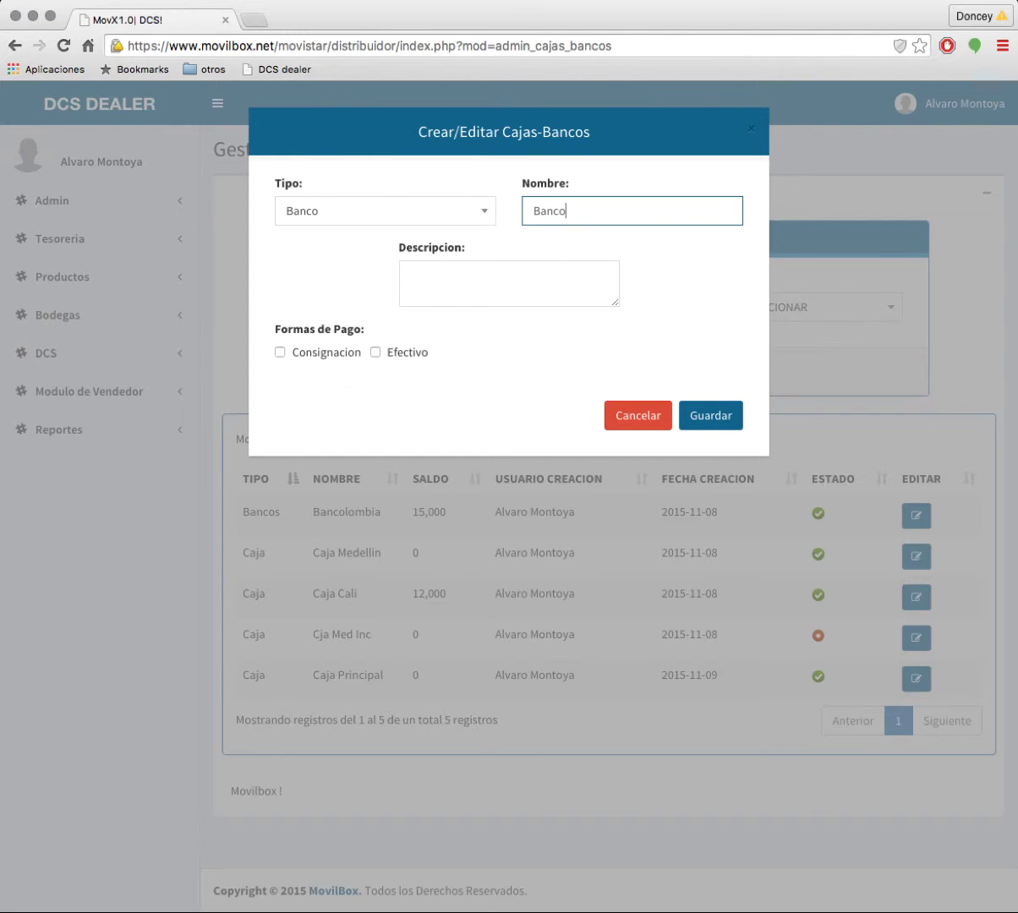
text(gota)
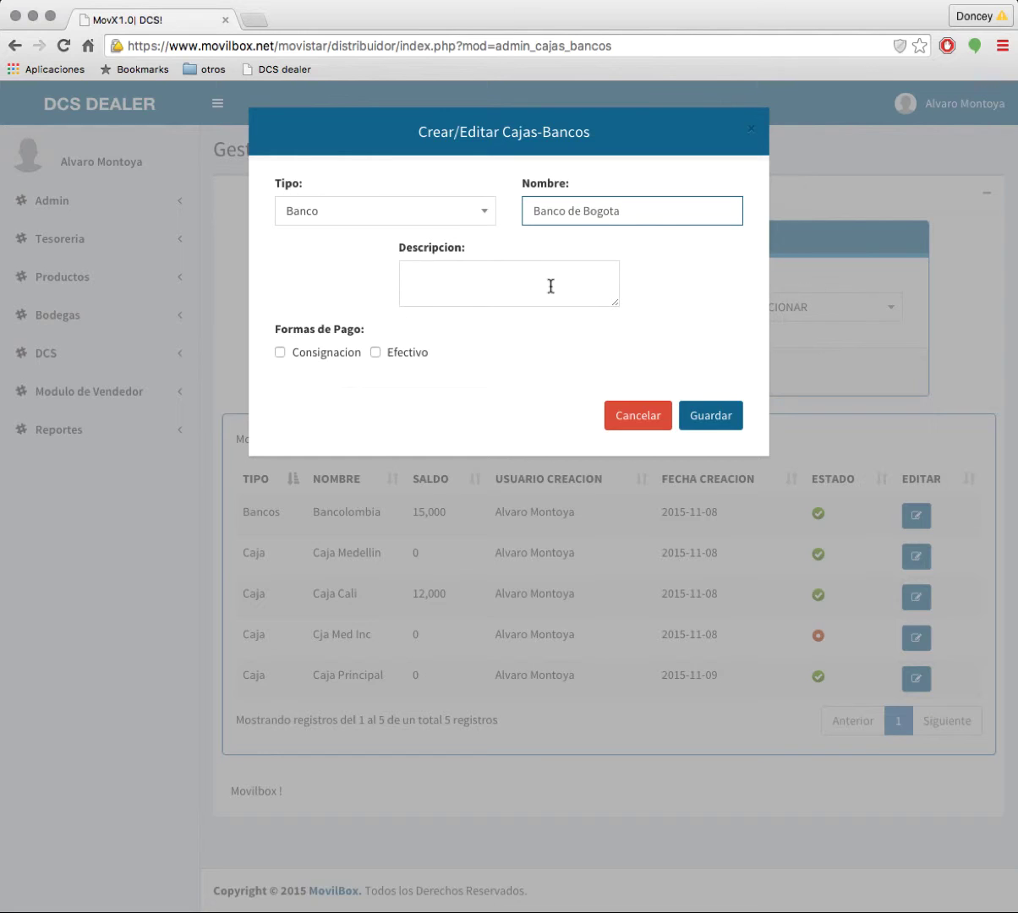
click(494, 270)
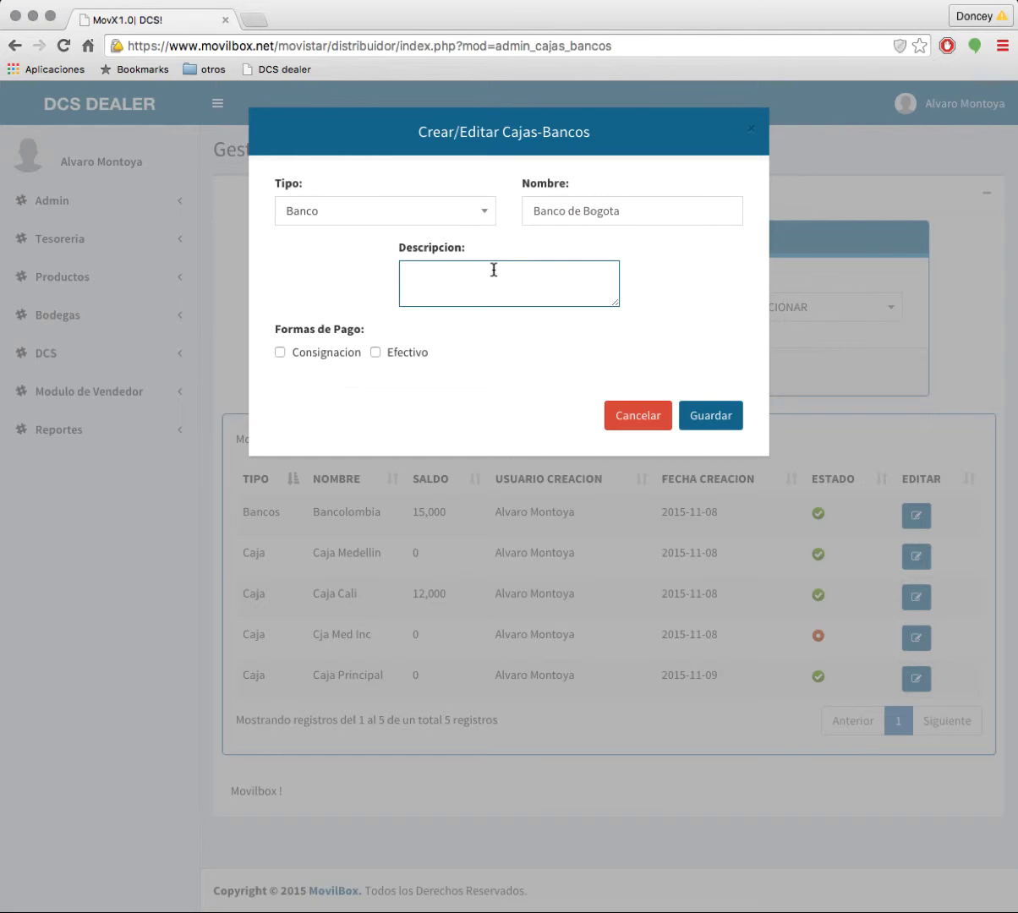
text(Banco de bogota Antioquia)
click(280, 353)
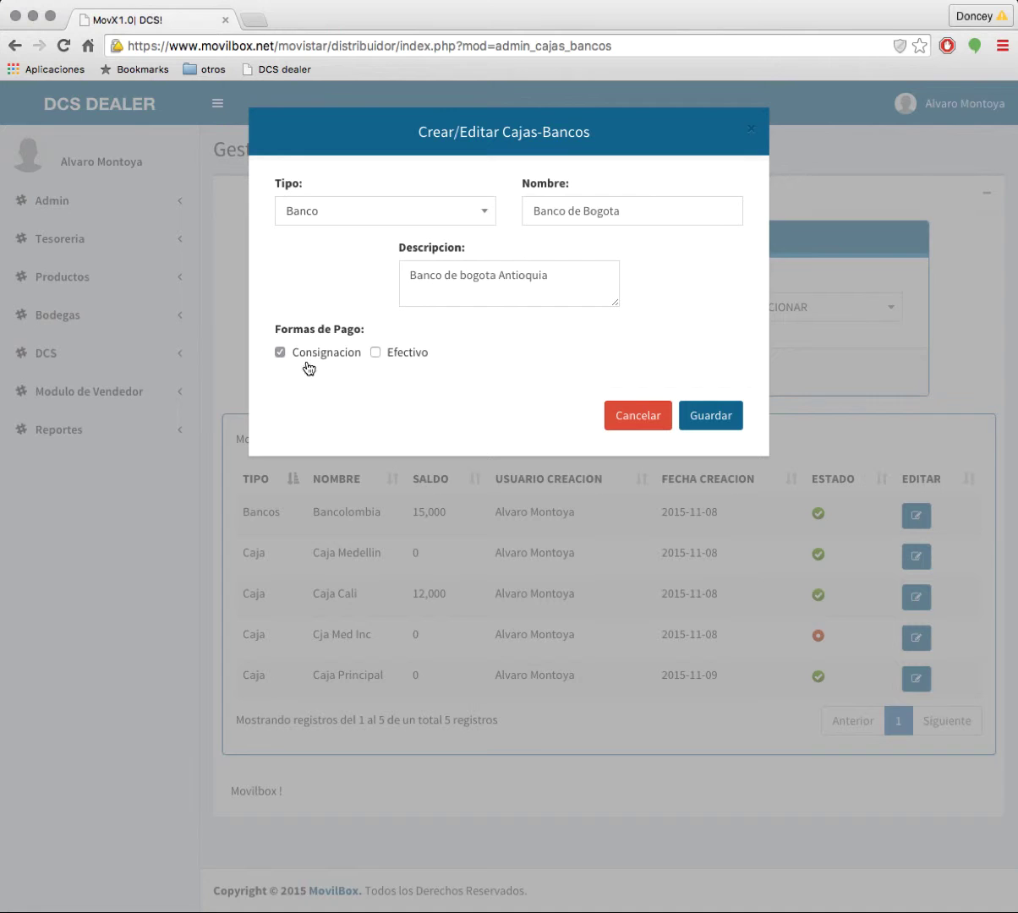
click(720, 420)
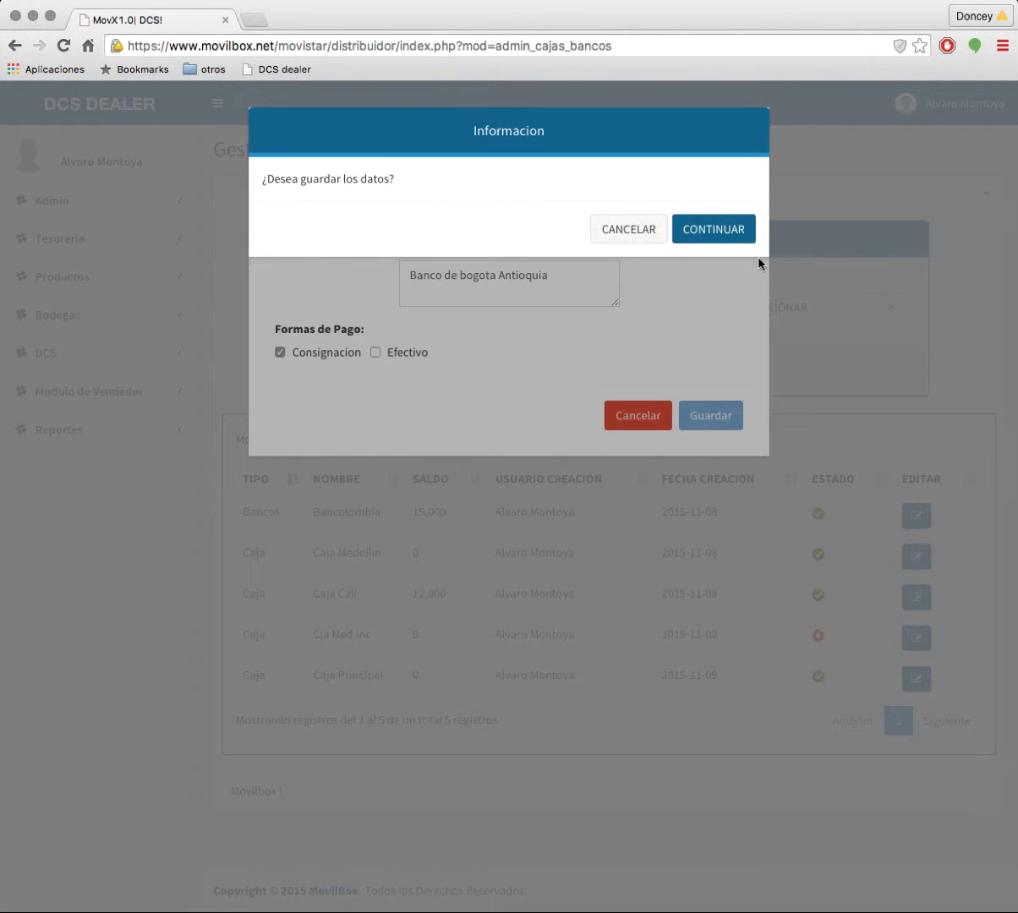
click(710, 231)
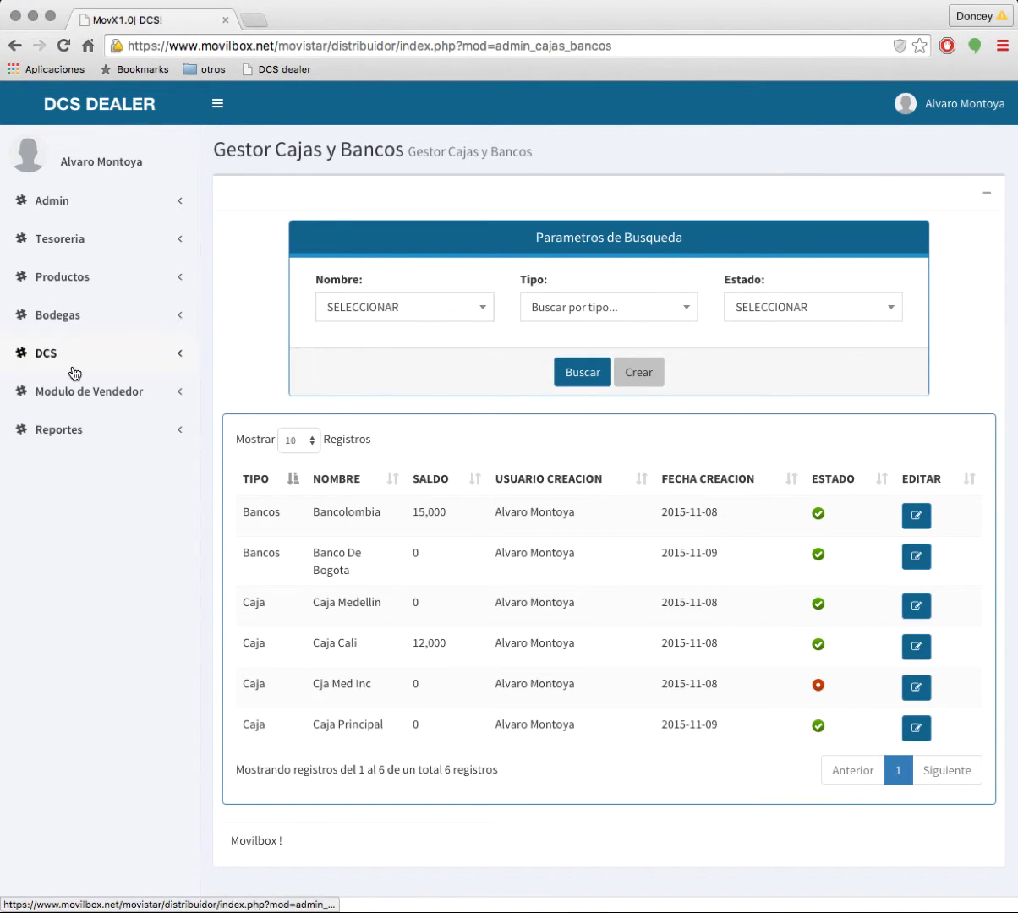
Step: Go to Tesoreria > Cajas, Bancos Y Cuentas > Gestor De Cuentas
click(107, 245)
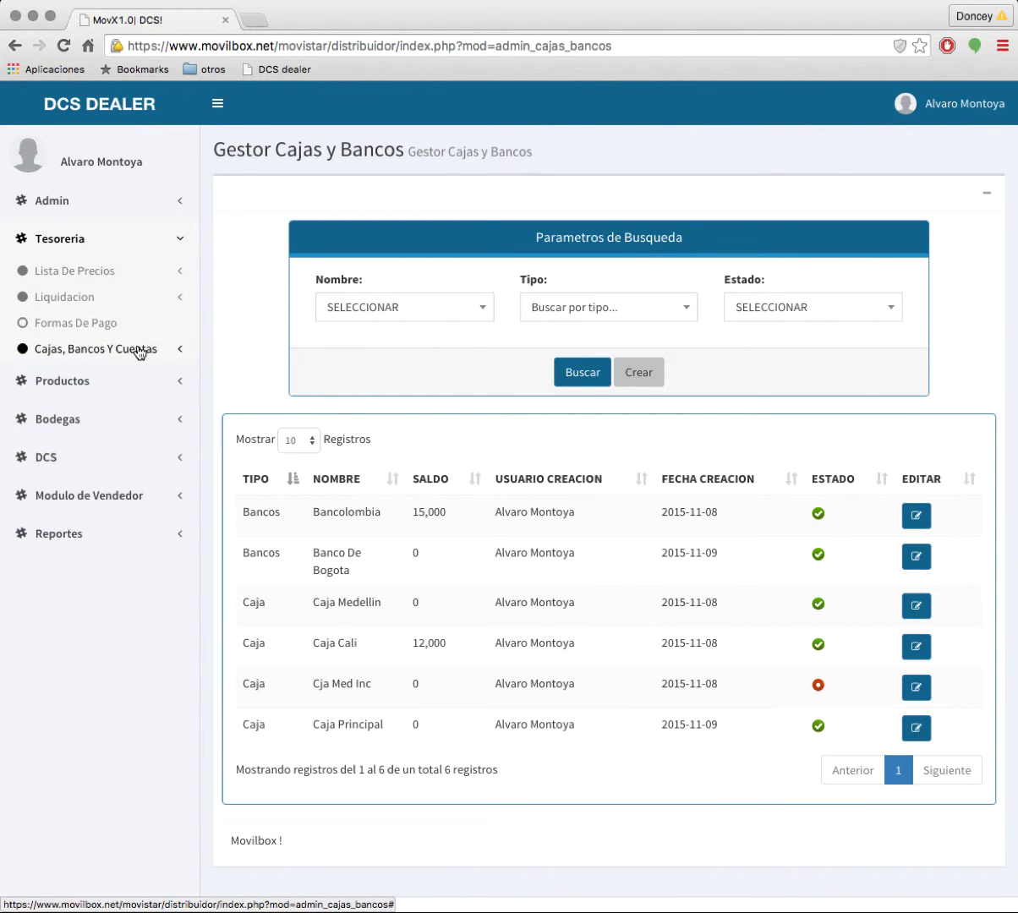
click(134, 351)
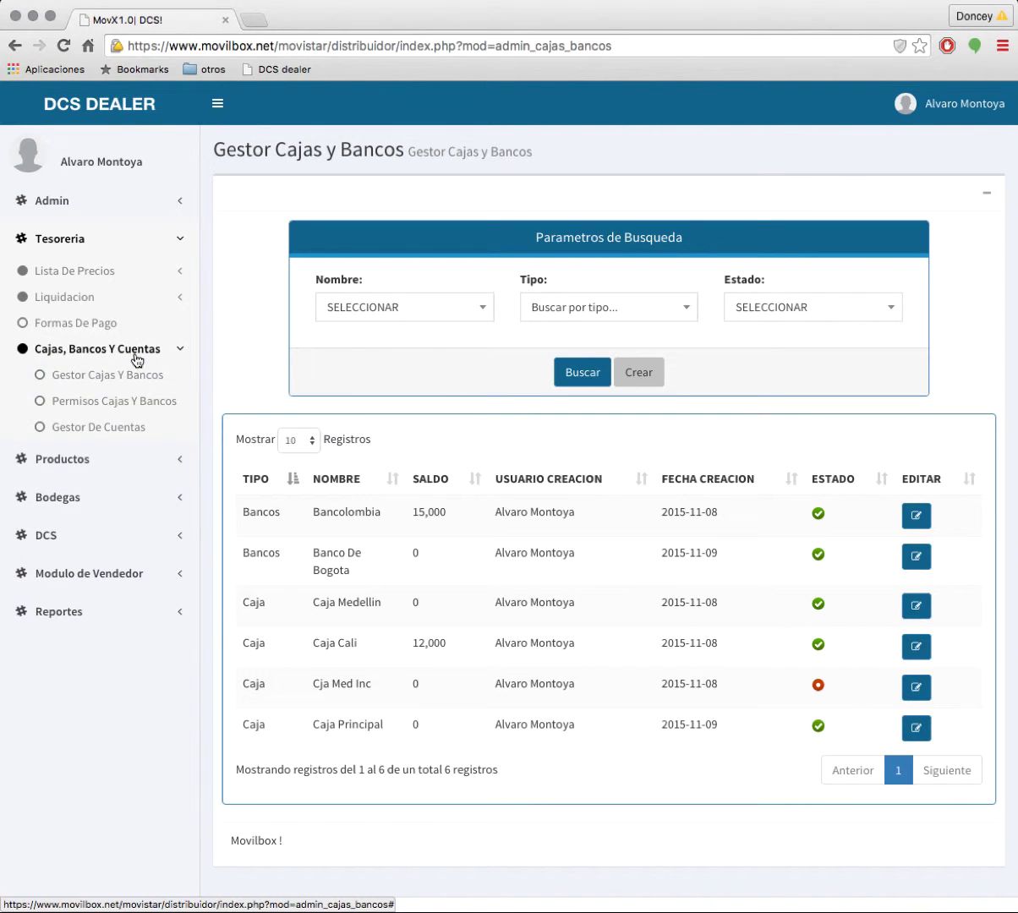
click(115, 432)
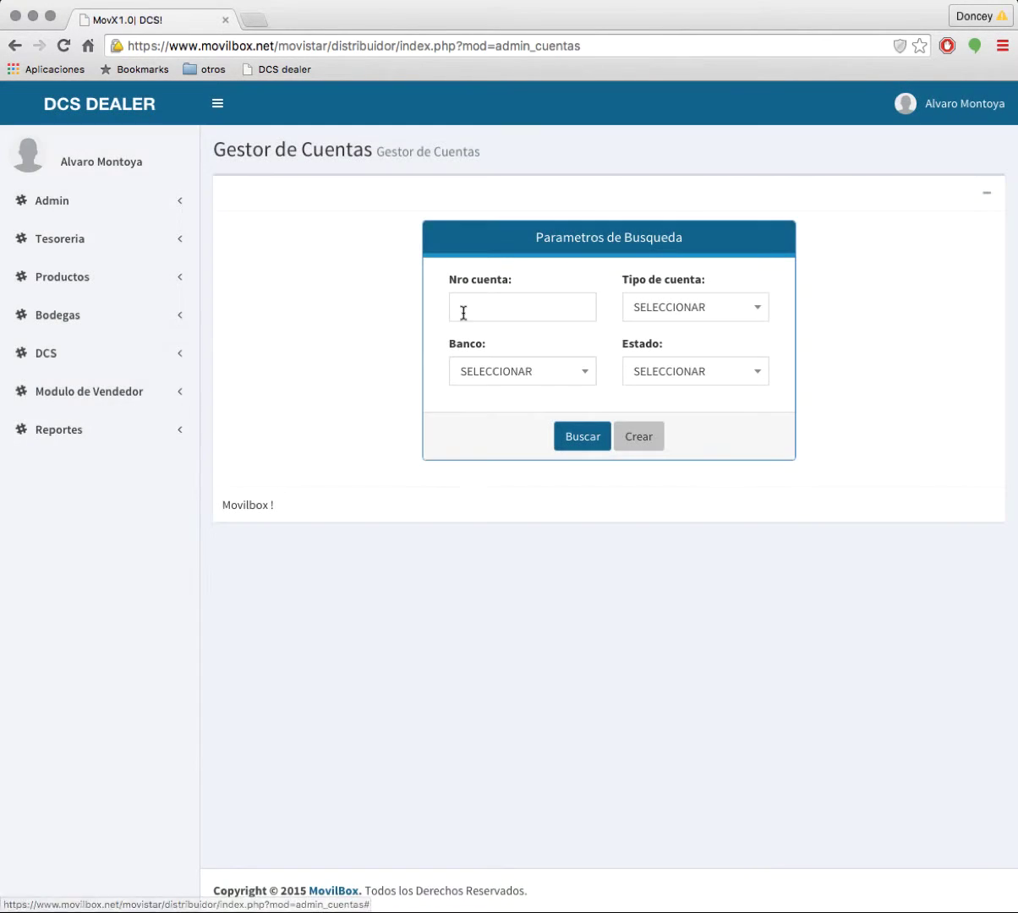
Step: Add an Ahorros account with its account number, described 'cuenta principal', at Banco de Bogota, and save
click(652, 440)
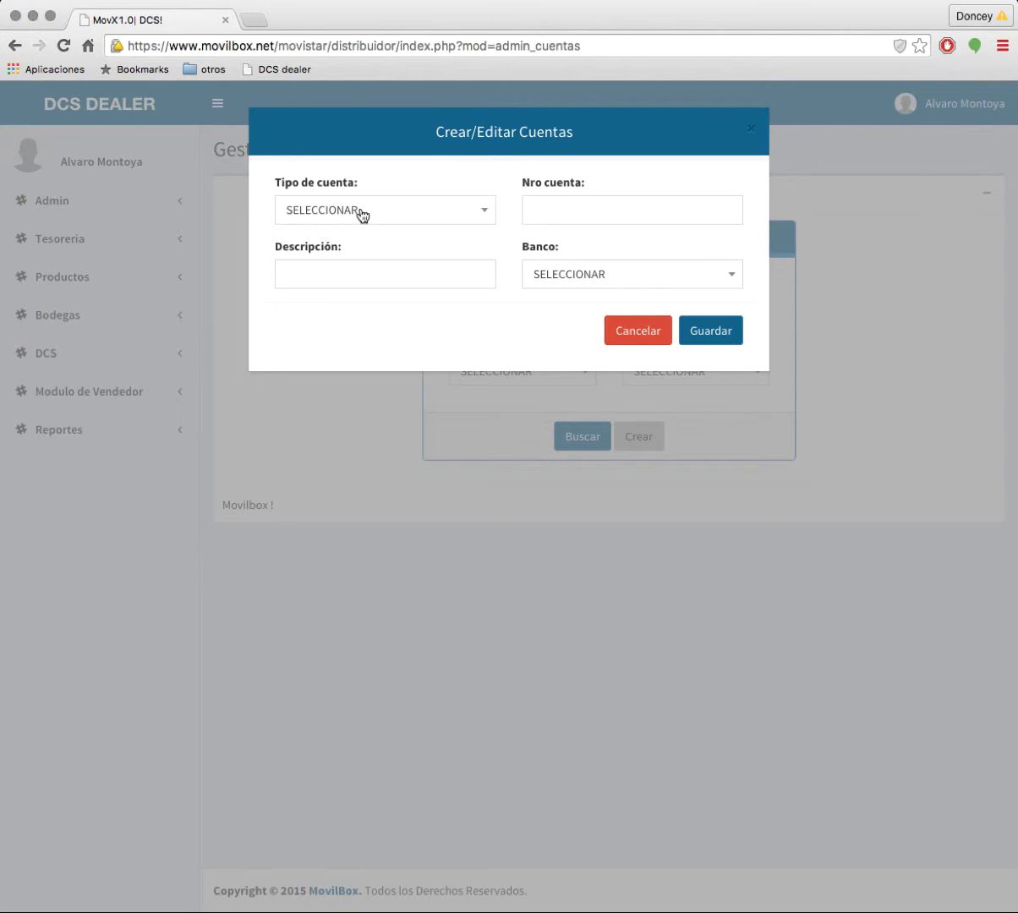
click(379, 212)
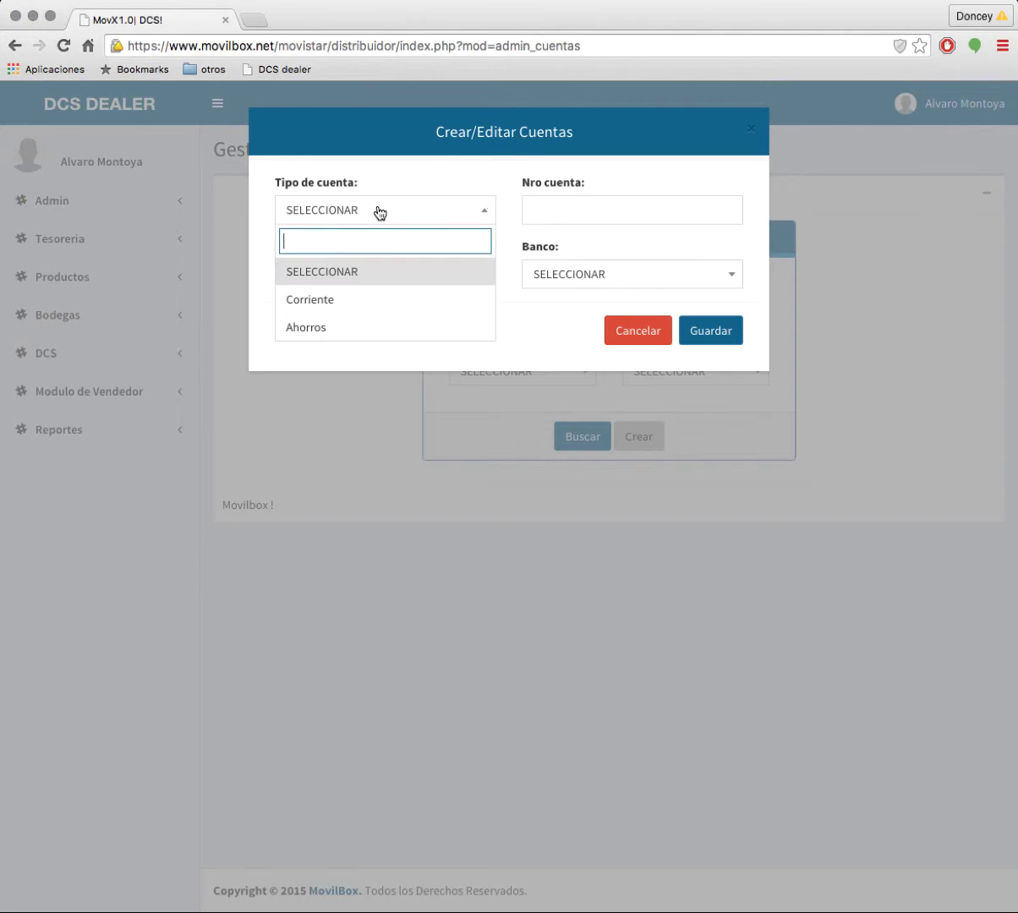
click(346, 330)
click(586, 205)
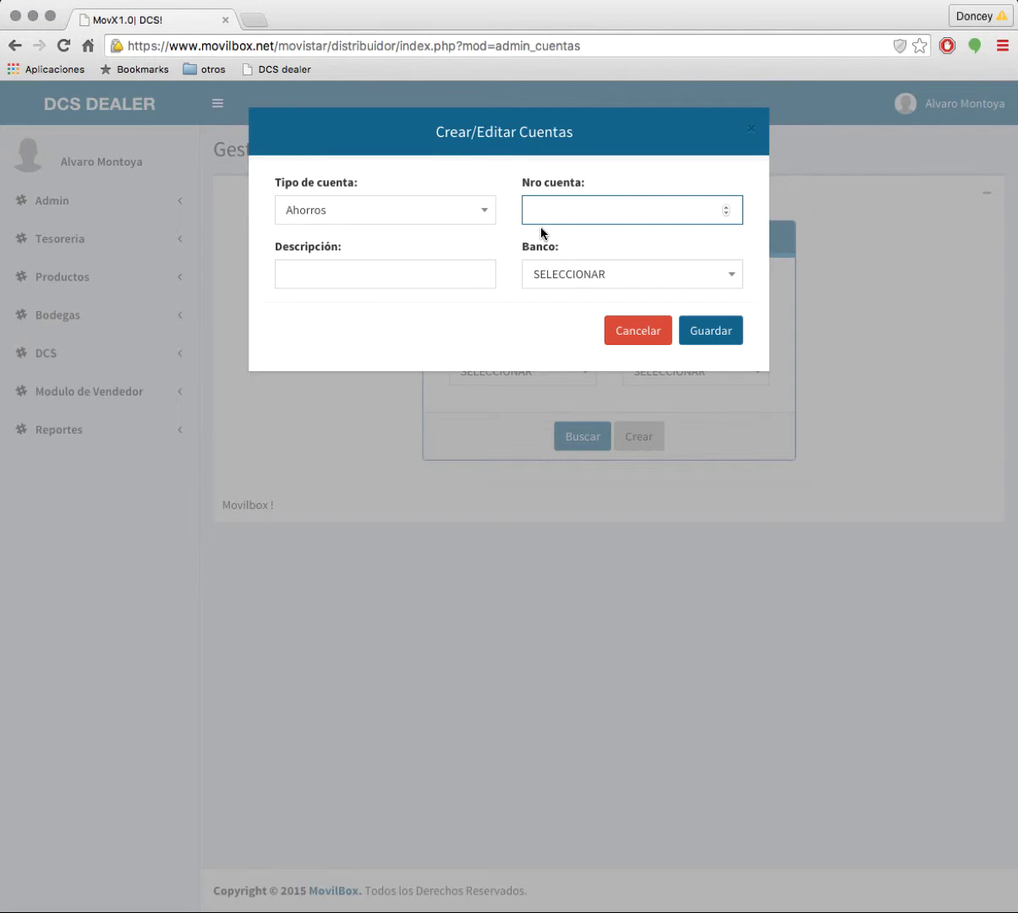
click(372, 279)
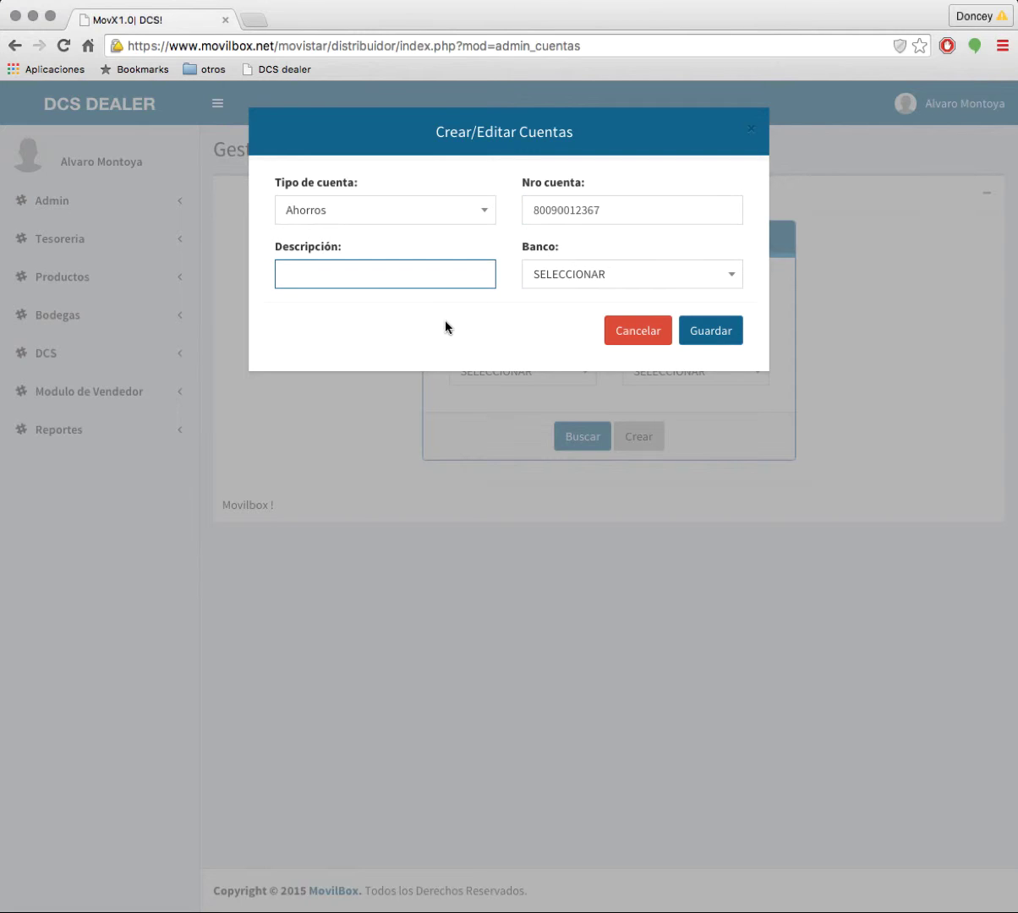
text(cuenta principal)
click(627, 279)
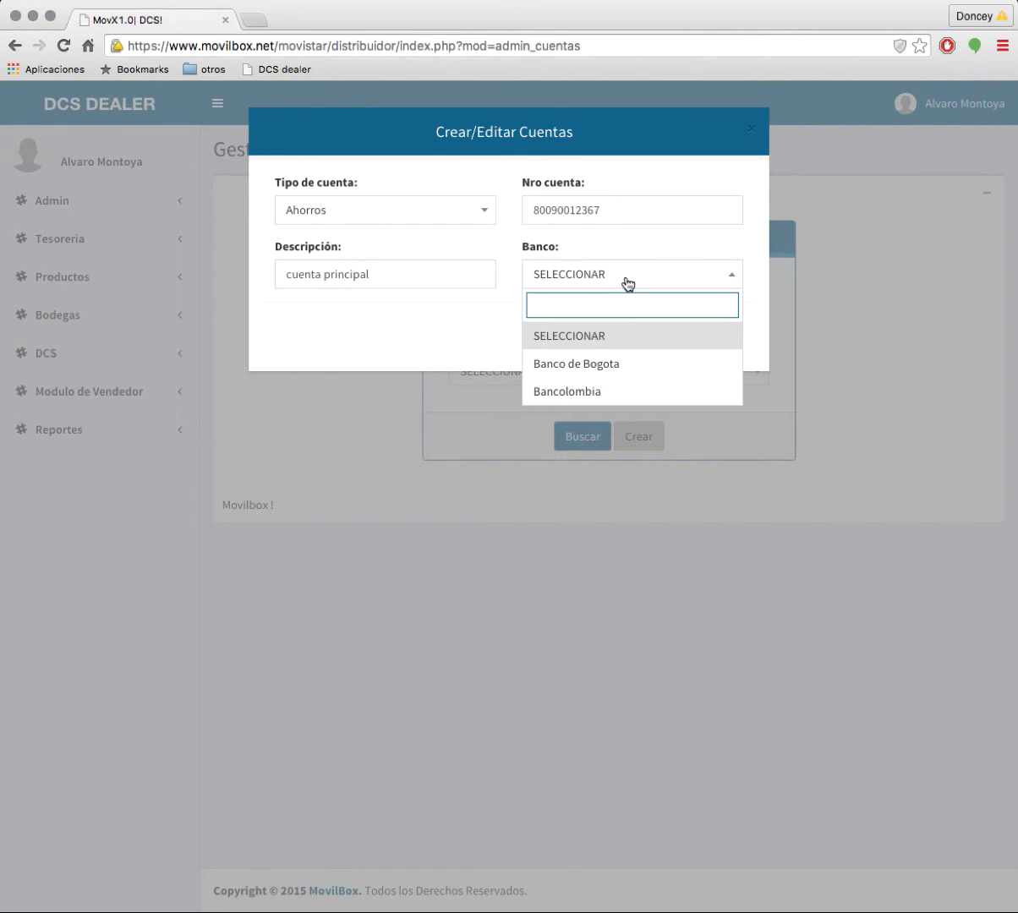
click(642, 365)
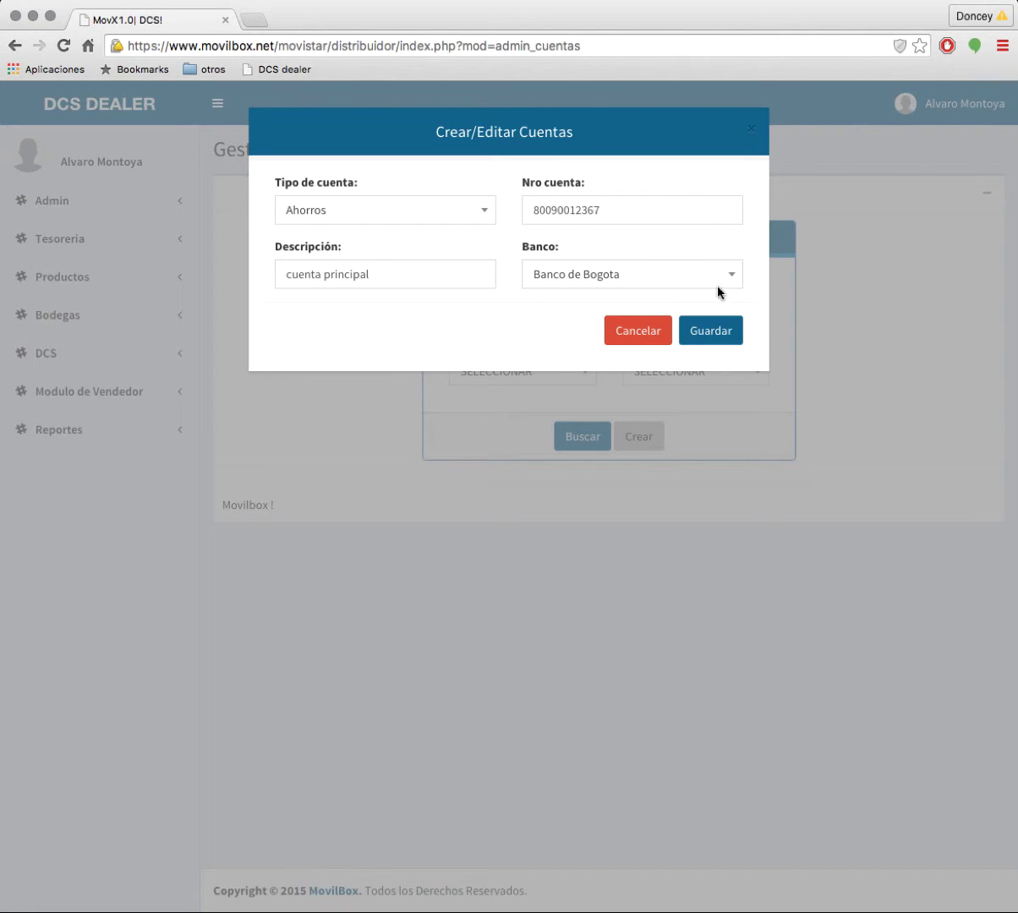
click(723, 337)
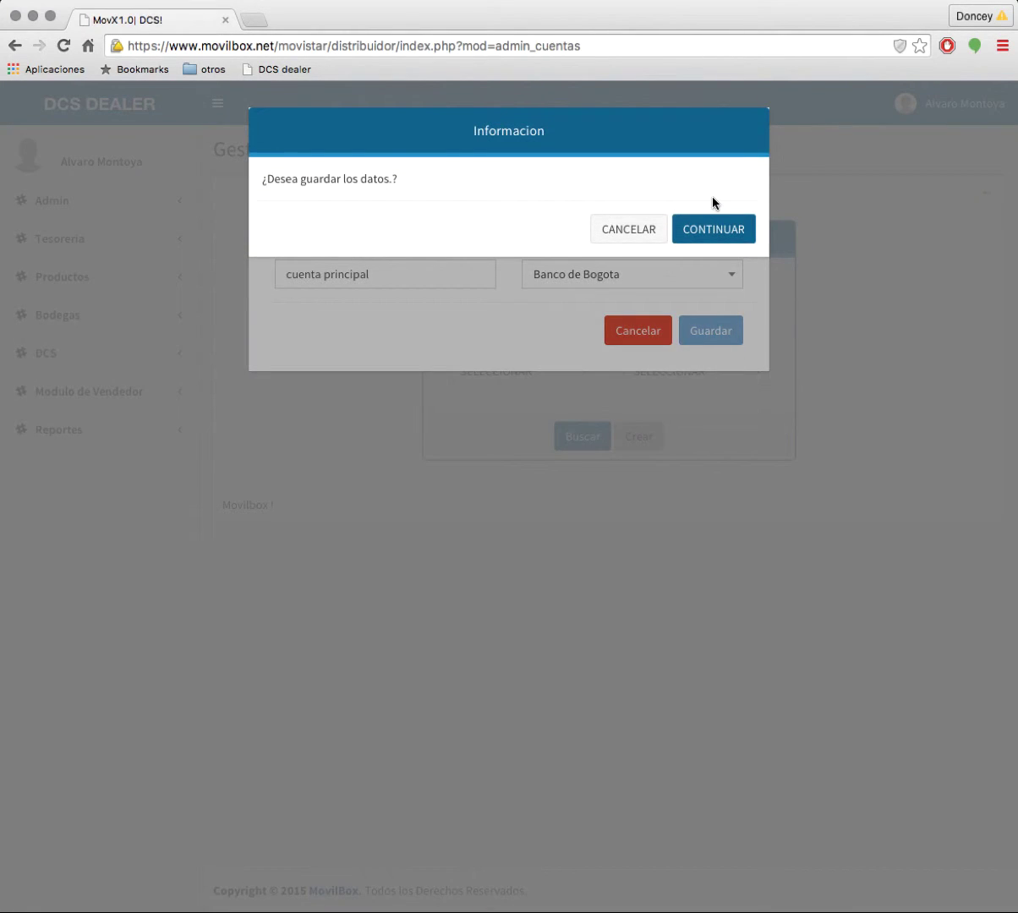
click(713, 230)
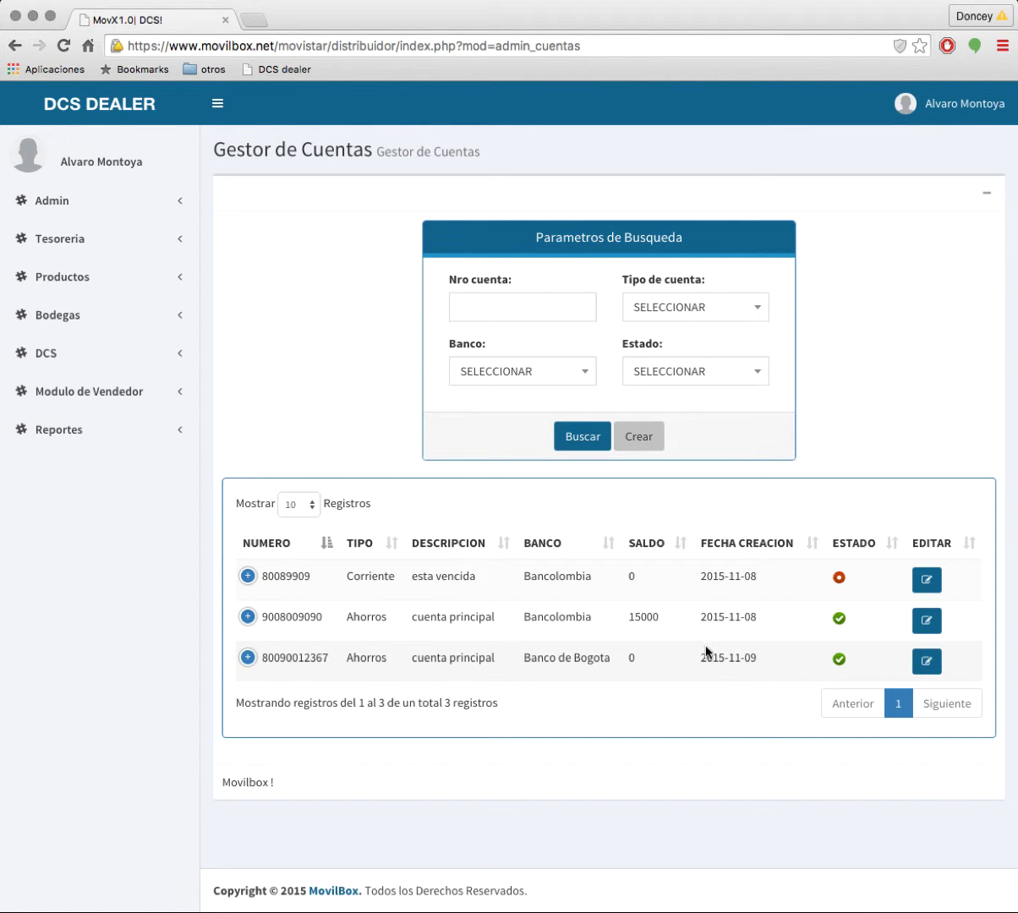
click(641, 433)
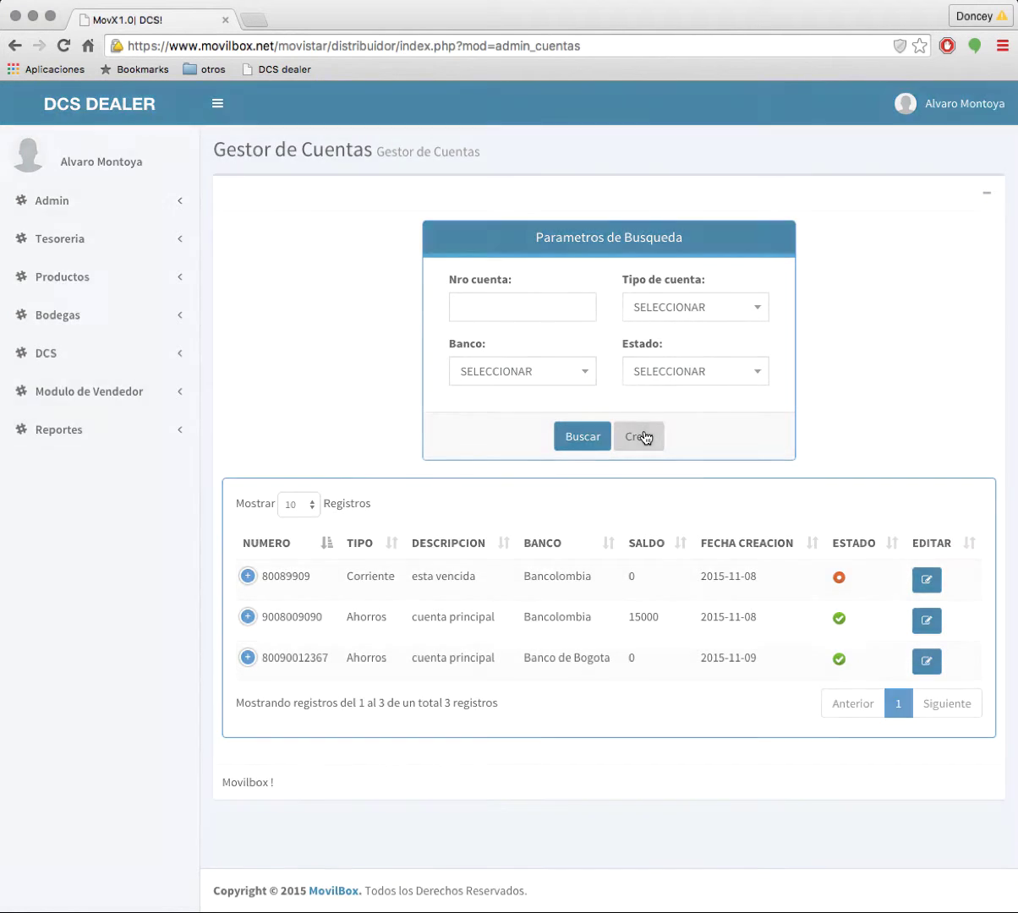
Step: Add a Corriente account with its account number, described 'cuenta principal medellin', at Banco de Bogota, and save
click(380, 211)
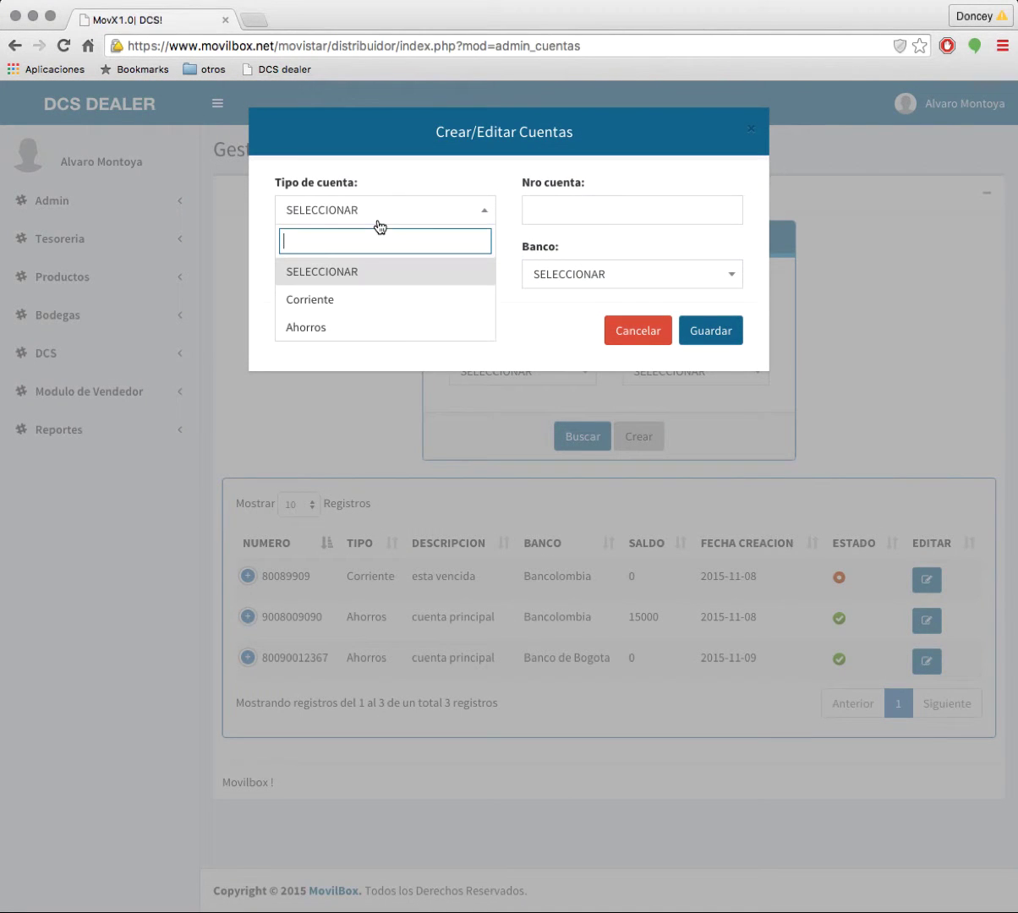
click(347, 315)
click(589, 206)
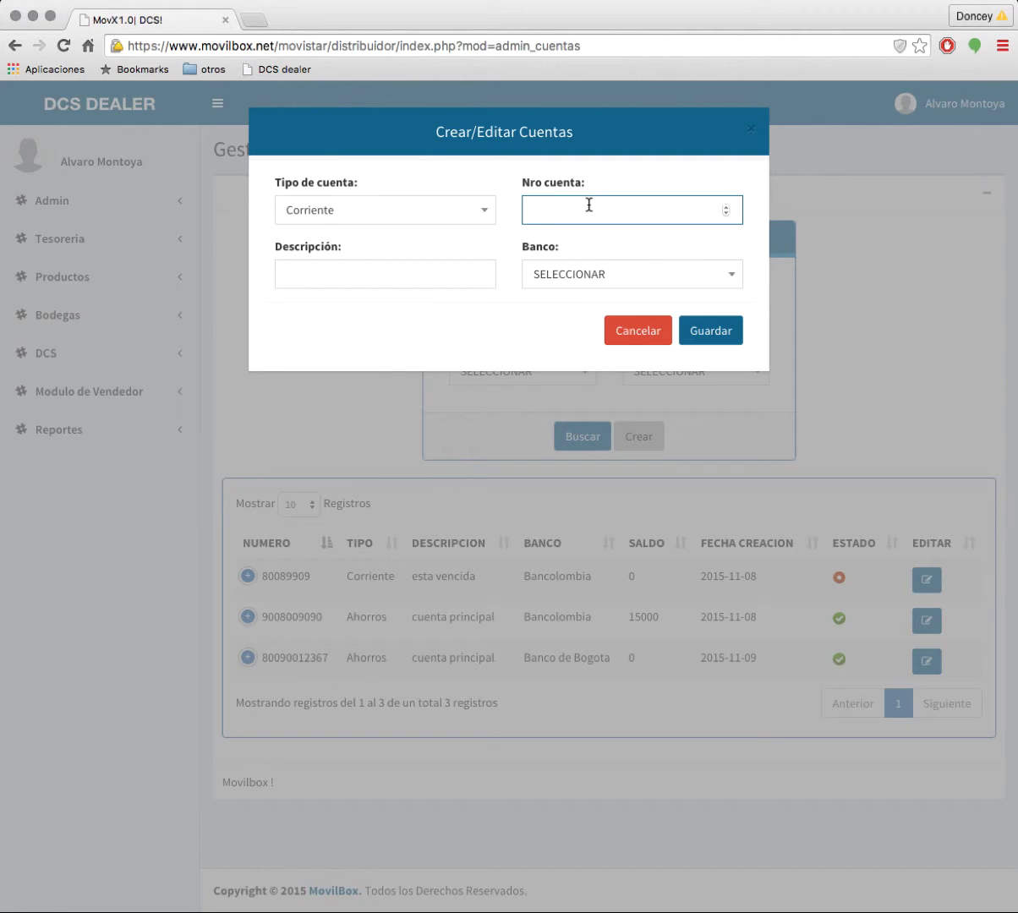
click(415, 272)
text(cuenta pri)
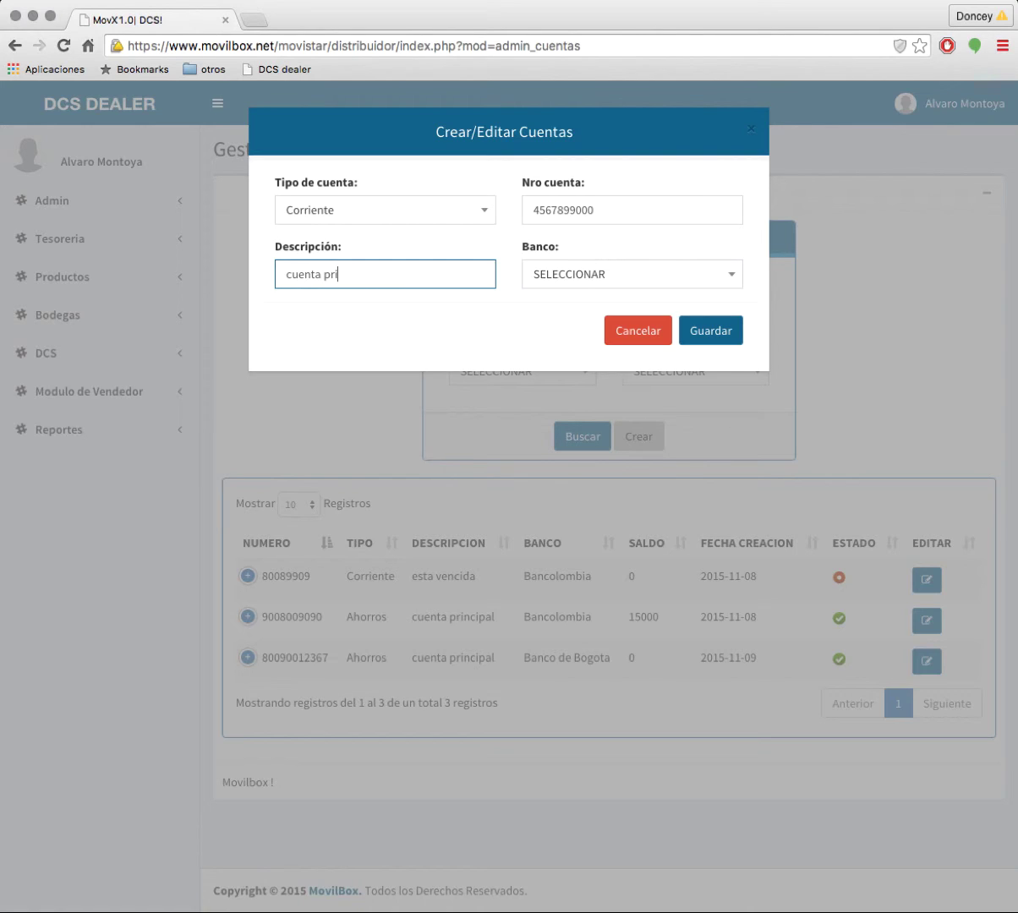
text(ncipal medellin)
click(575, 273)
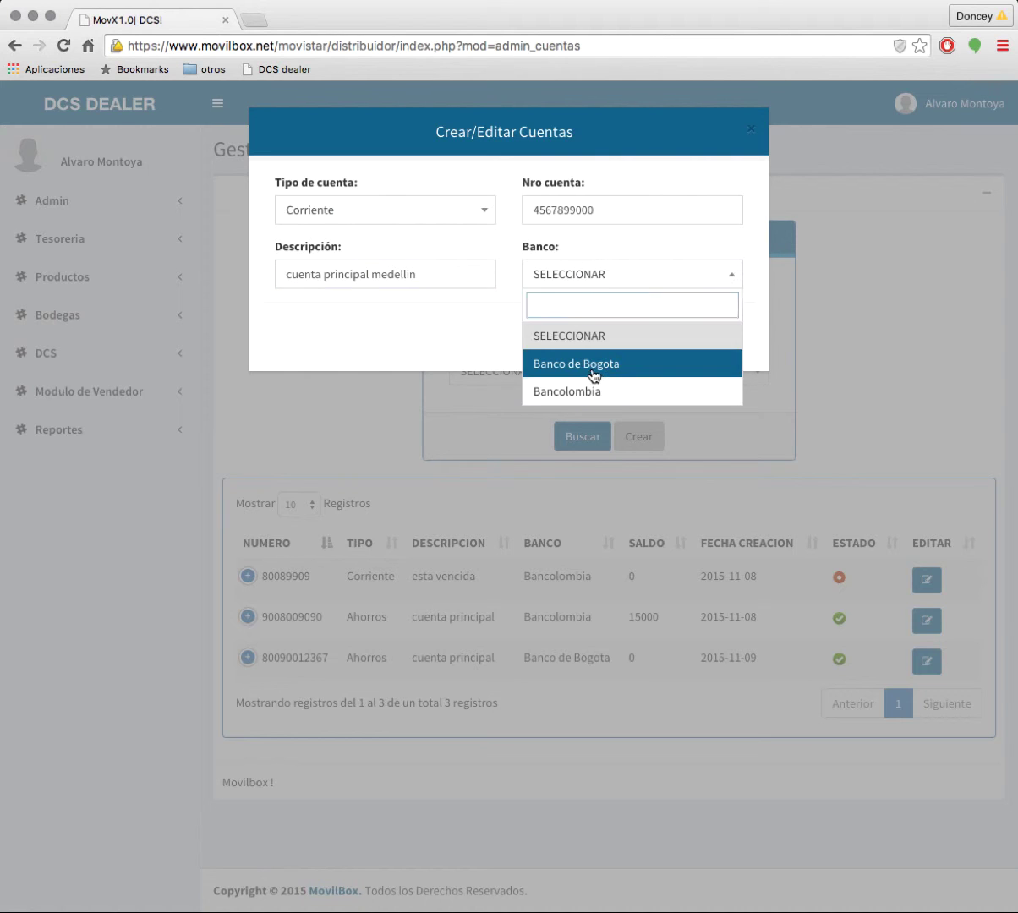
click(593, 364)
click(717, 338)
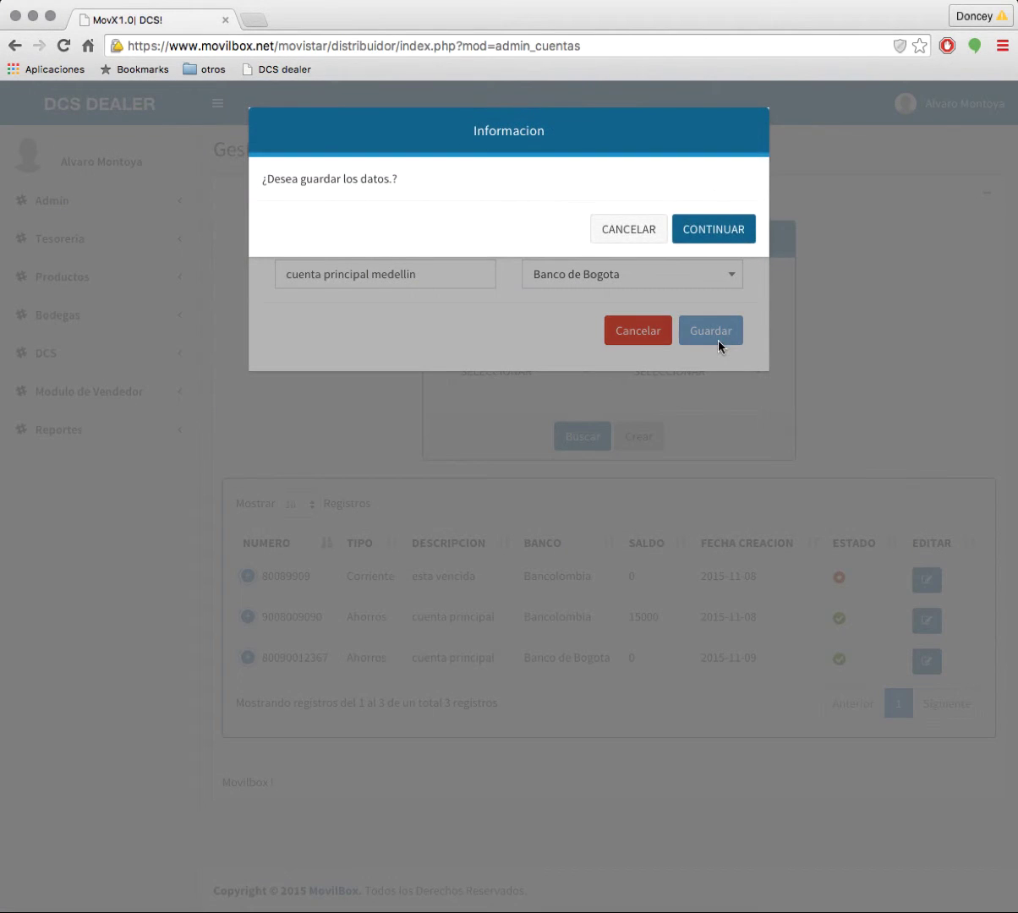
click(718, 234)
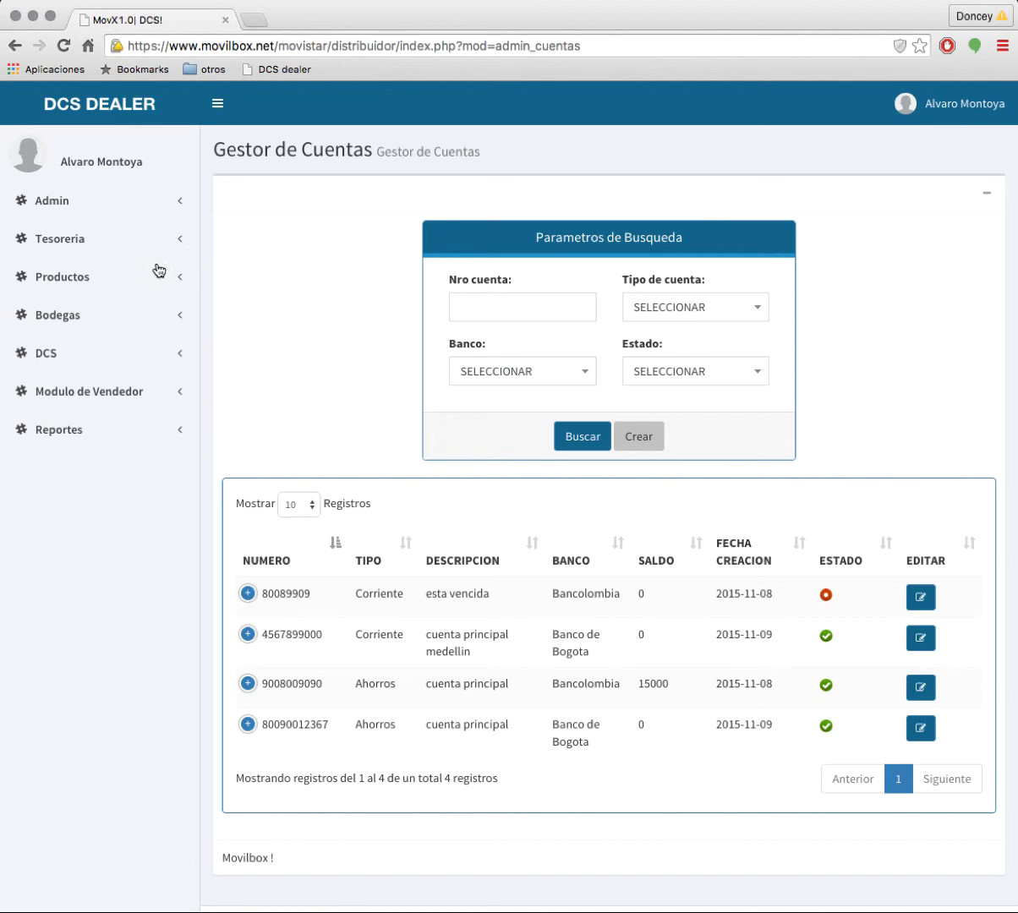
Step: Open Tesoreria > Cajas, Bancos Y Cuentas > Permisos Cajas Y Bancos, loading the page a second time
click(66, 241)
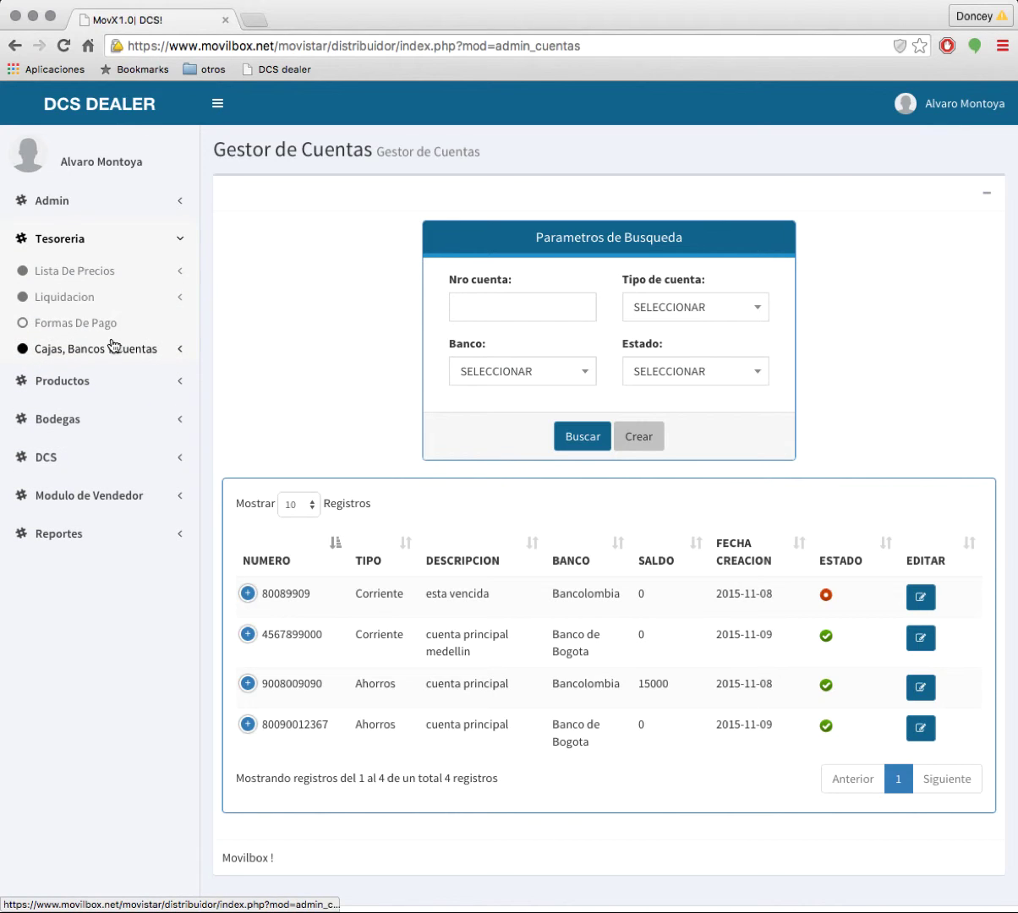
click(111, 347)
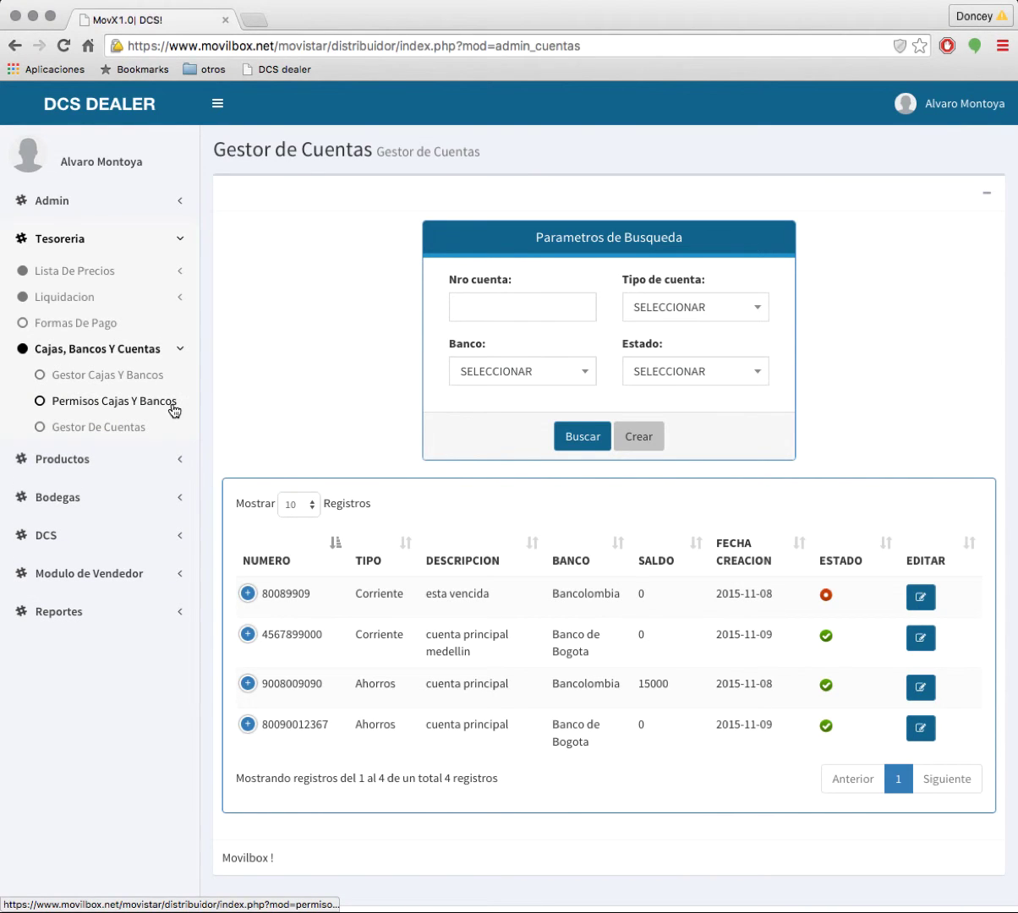
click(110, 399)
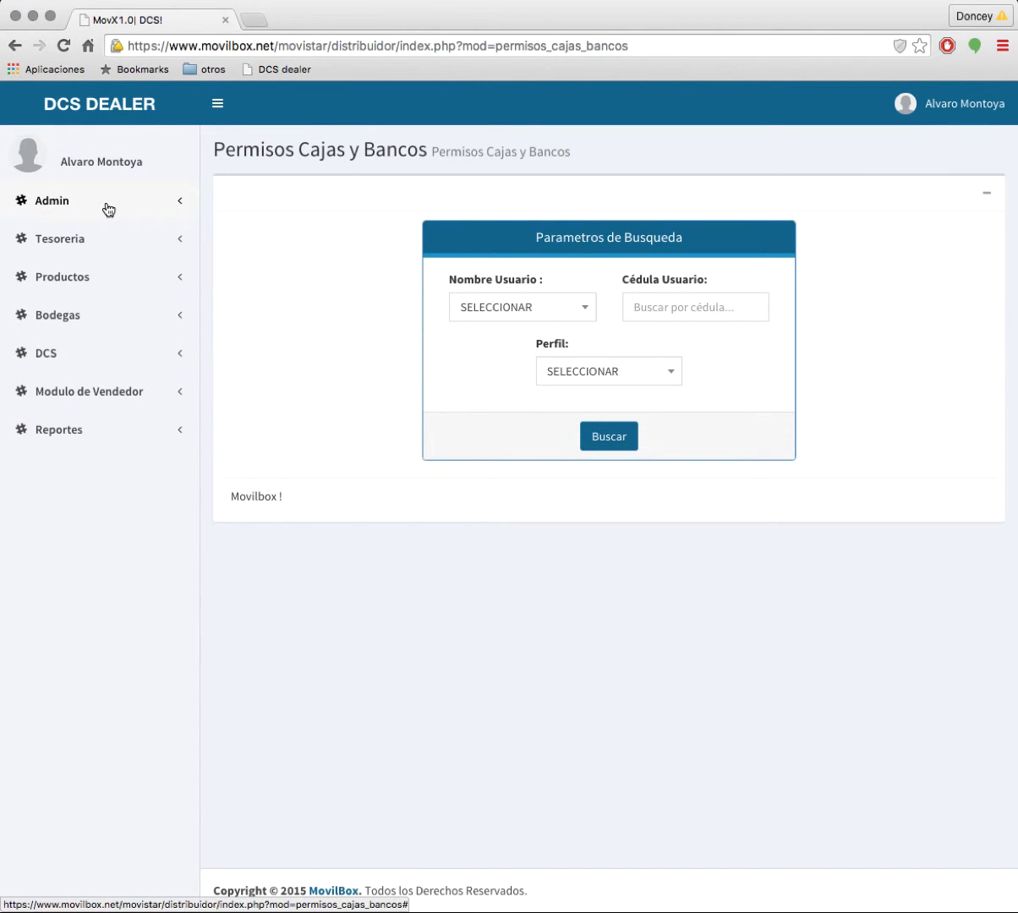
click(72, 246)
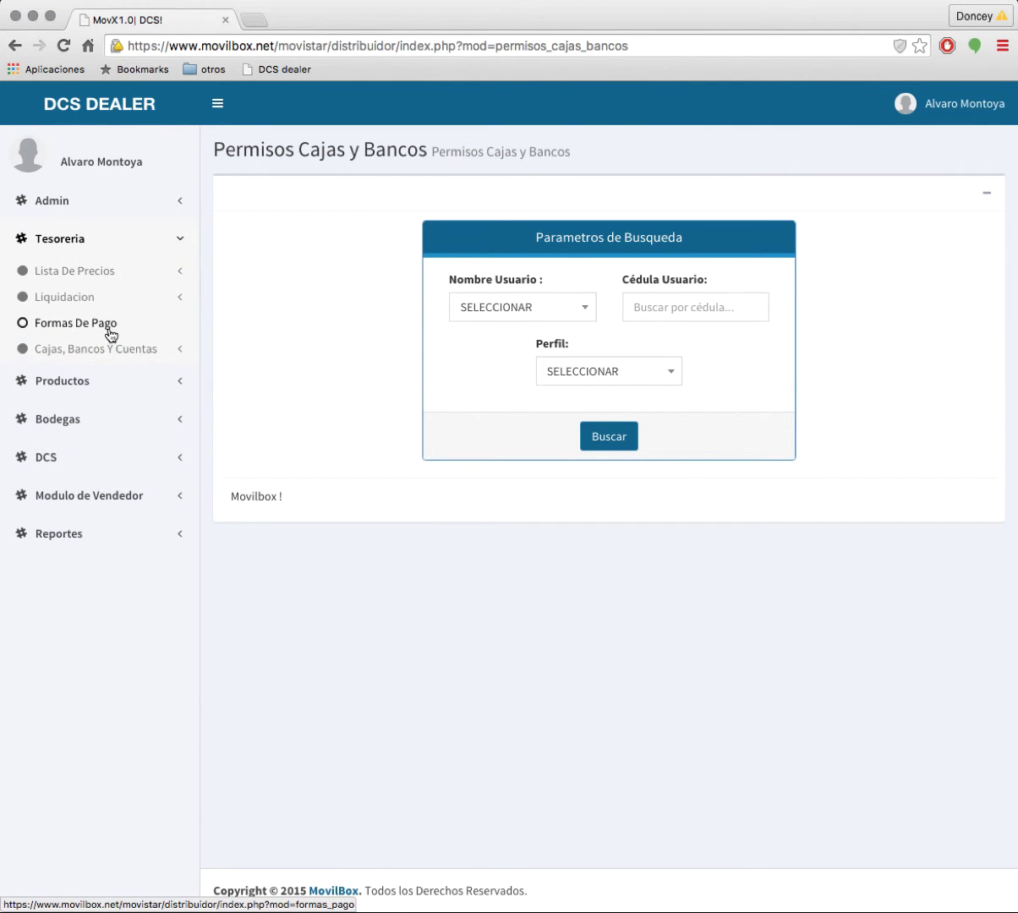
click(86, 350)
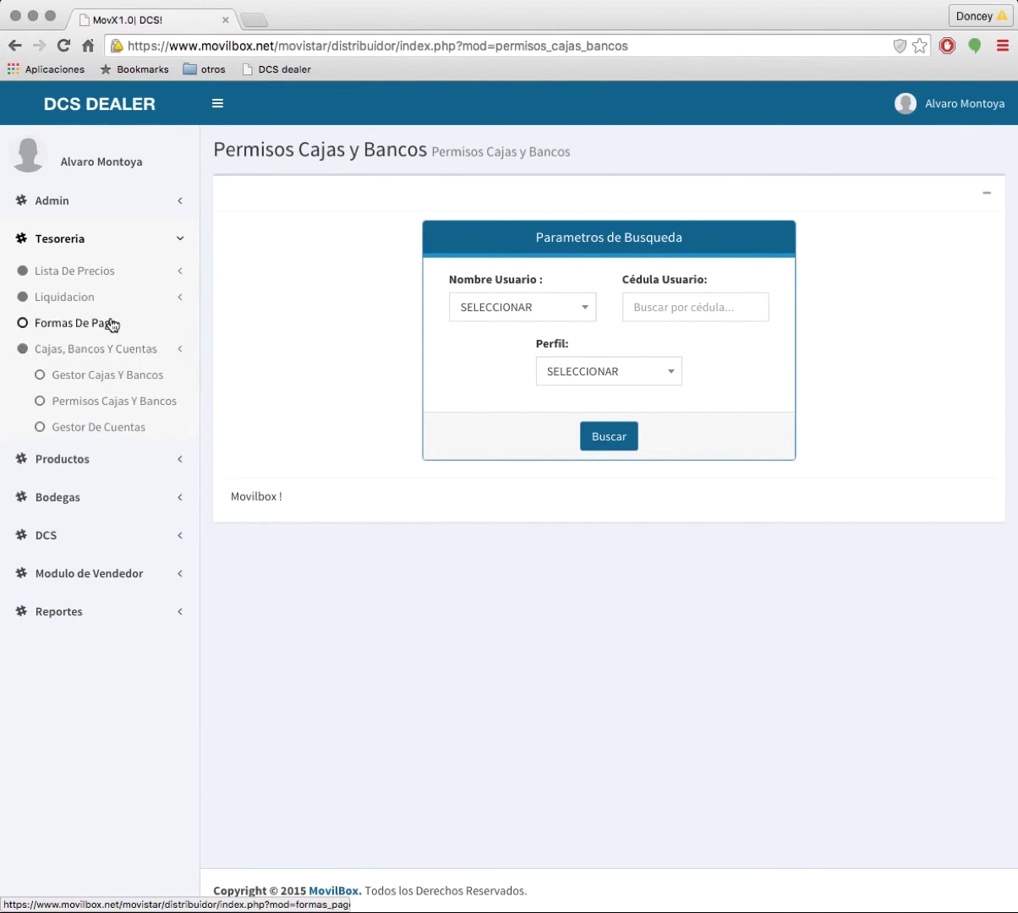
click(95, 401)
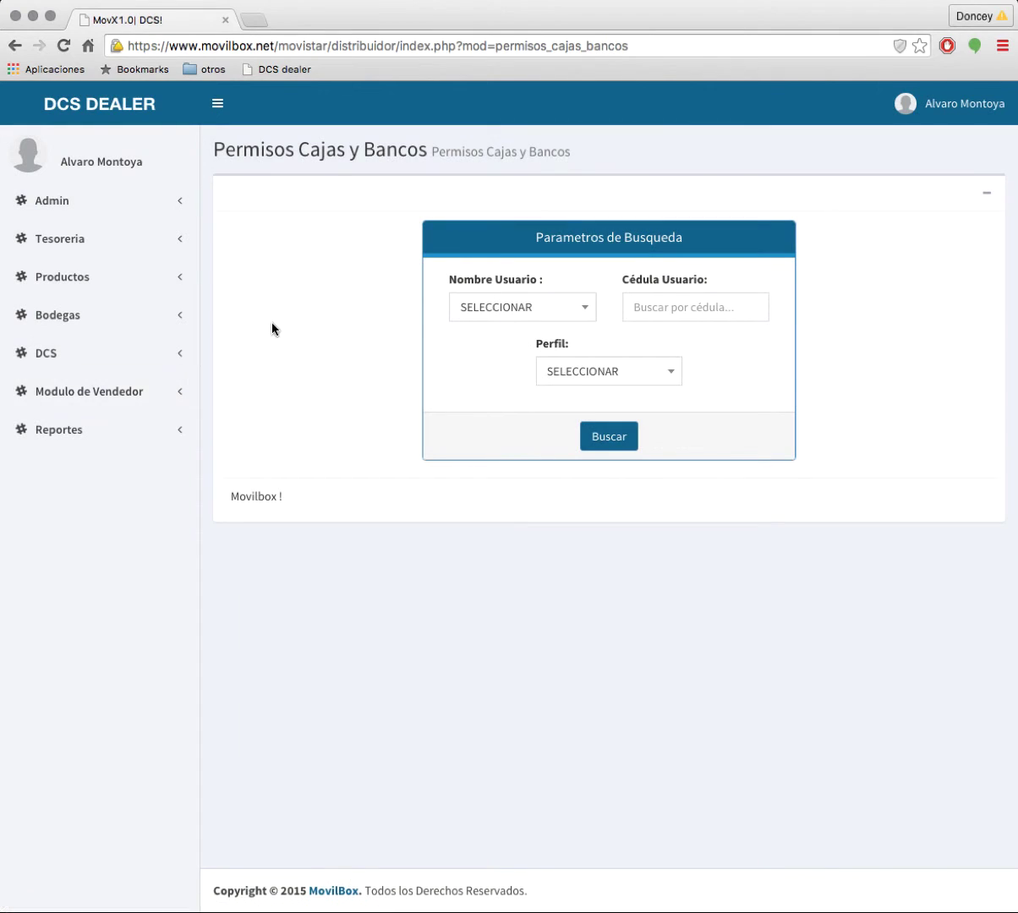
Step: Pick the target user under Nombre Usuario and search to show their CajayBodega row
click(535, 309)
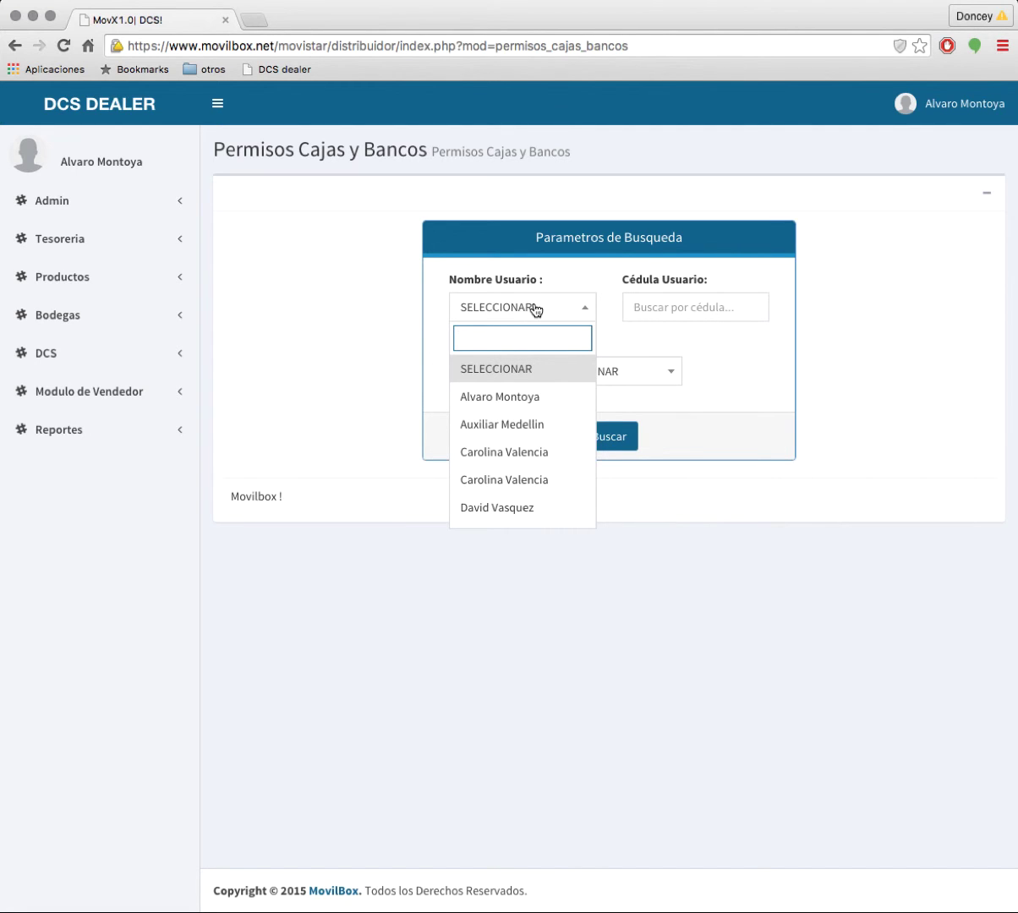
scroll(550, 457, down, 3)
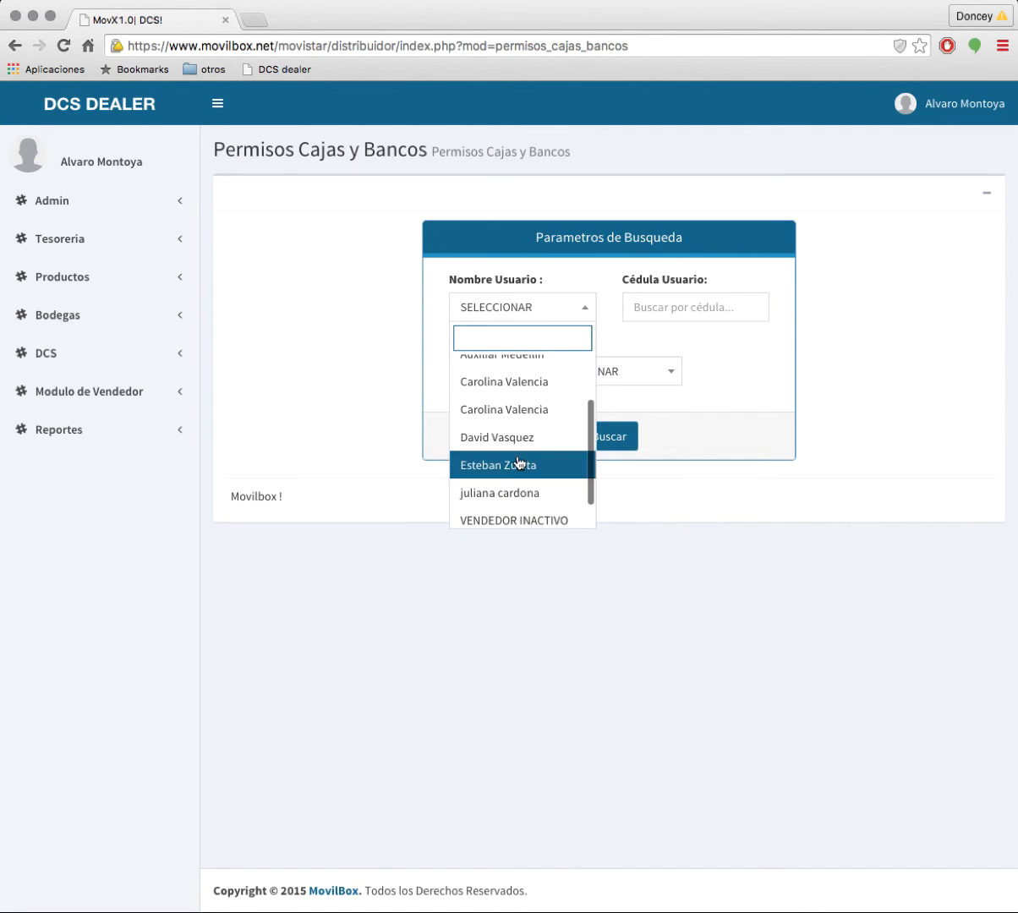
click(518, 463)
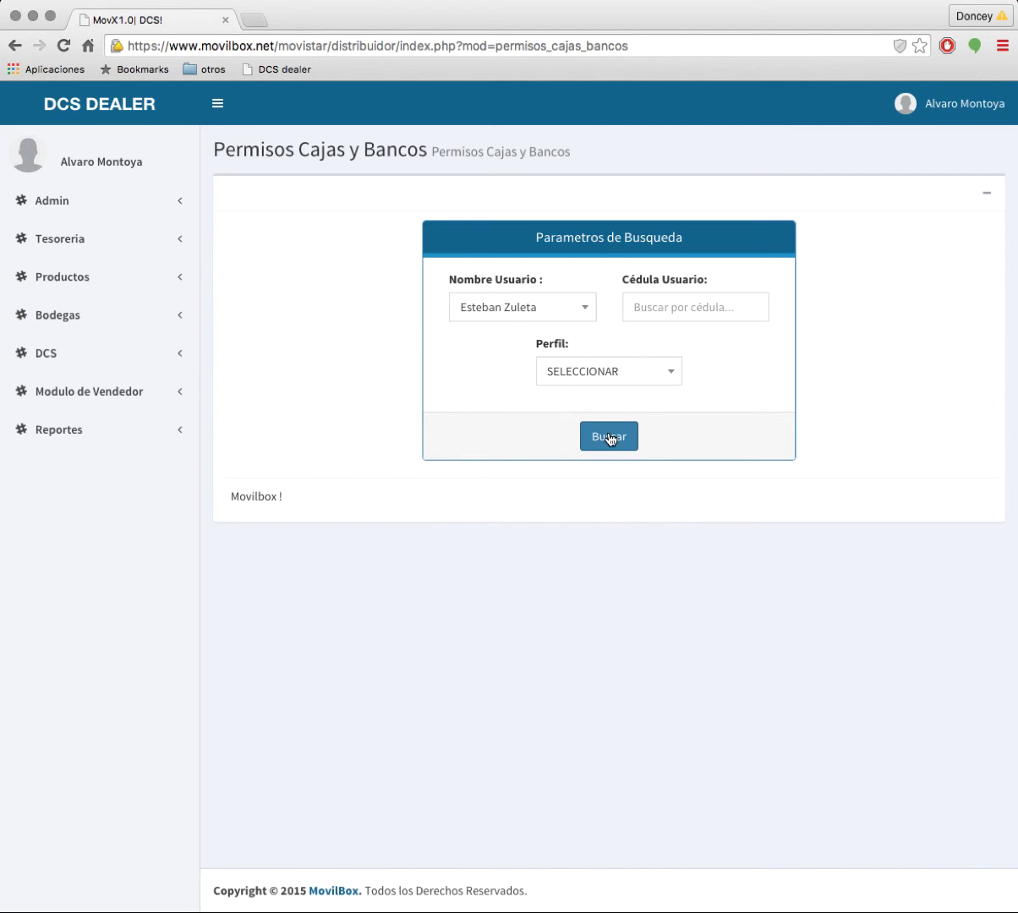
click(609, 437)
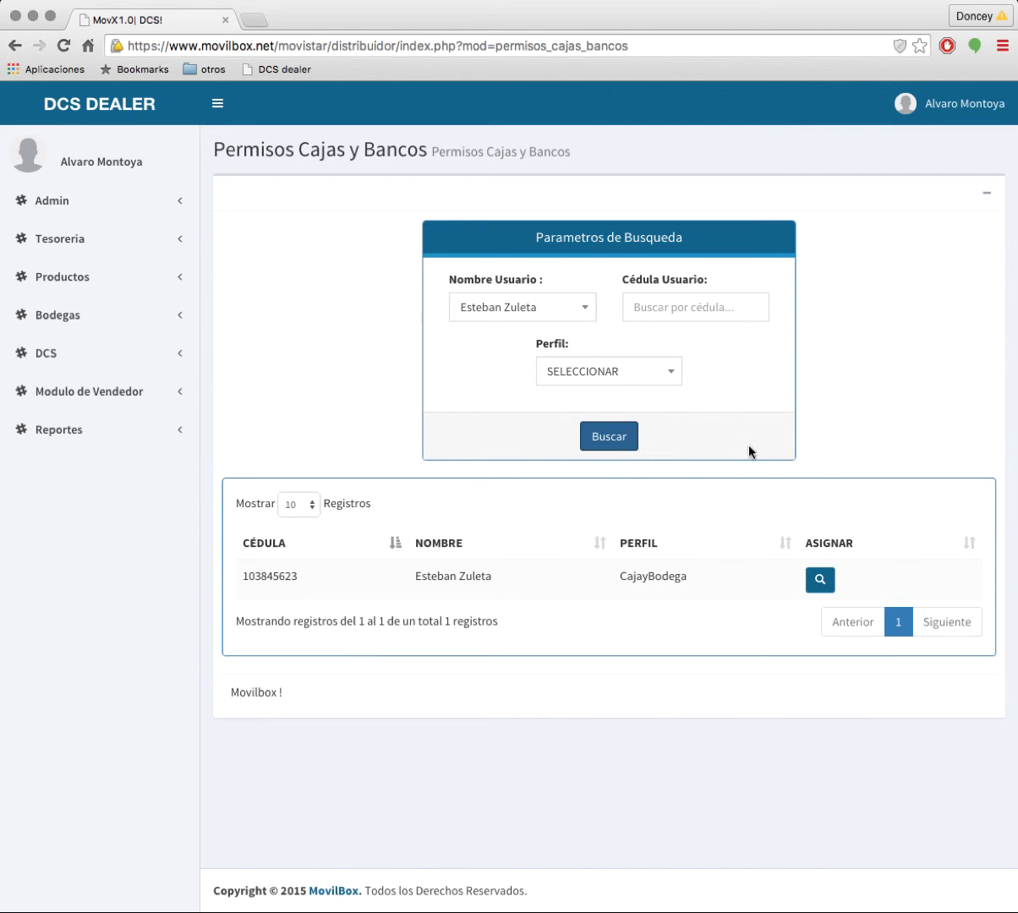
Step: Assign Banco de Bogota and Caja Principal to the user and confirm the saved permissions
click(828, 583)
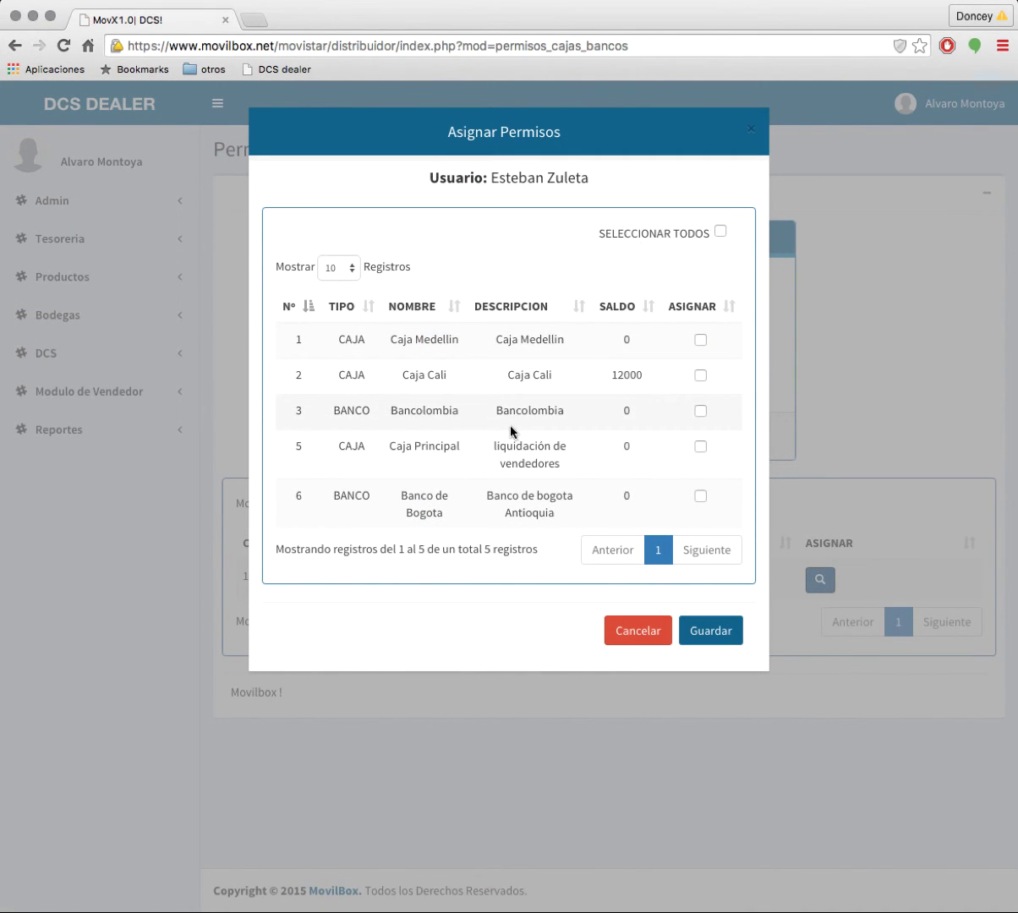
click(701, 499)
click(700, 449)
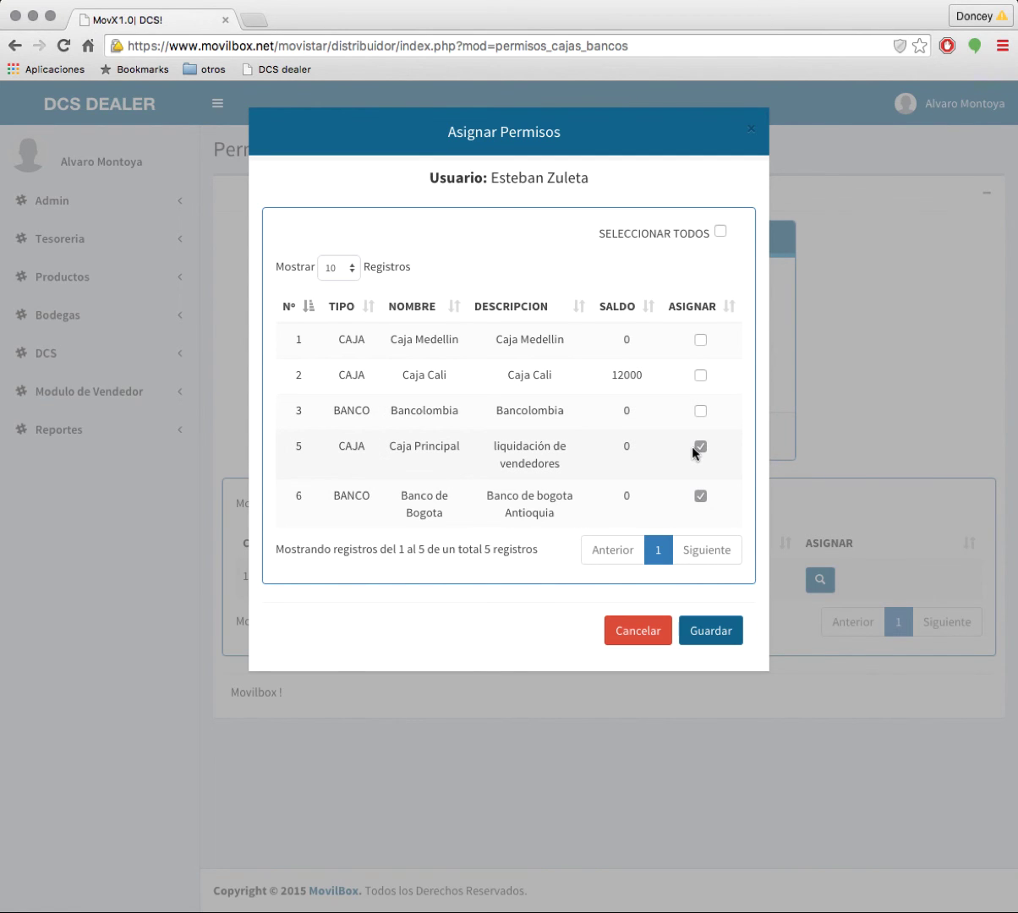
click(732, 634)
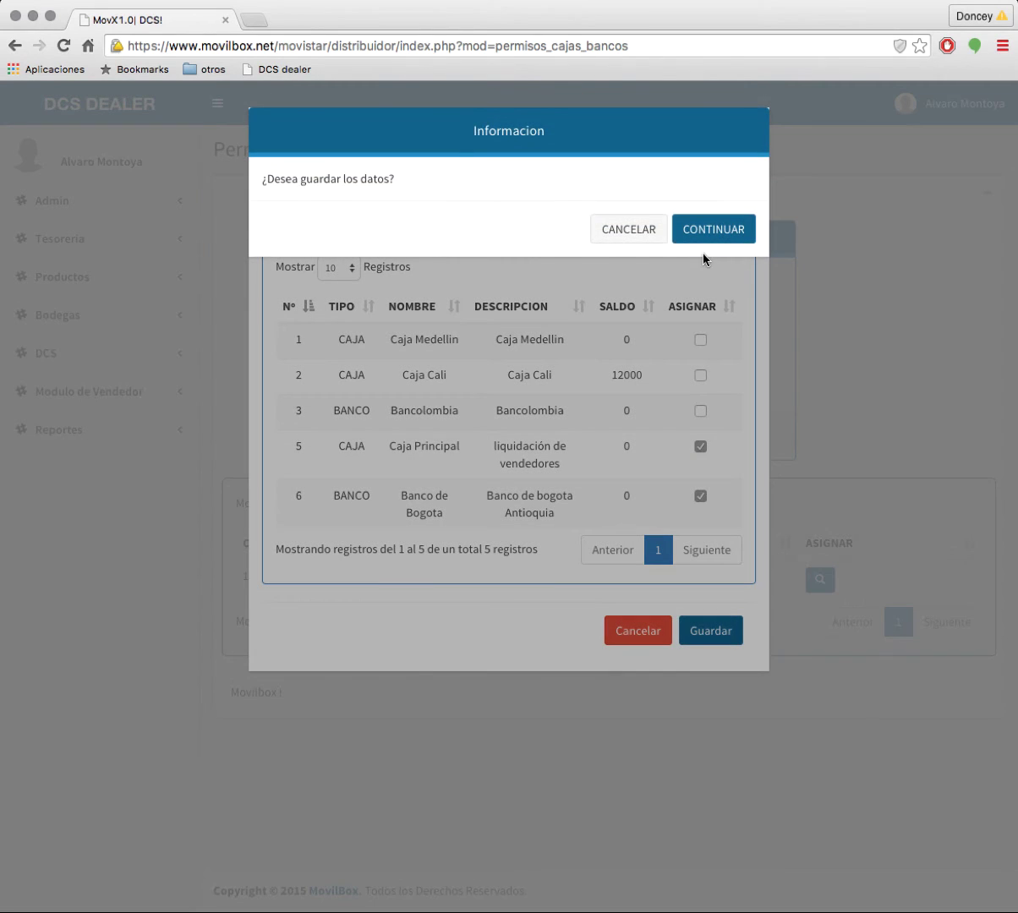
click(729, 232)
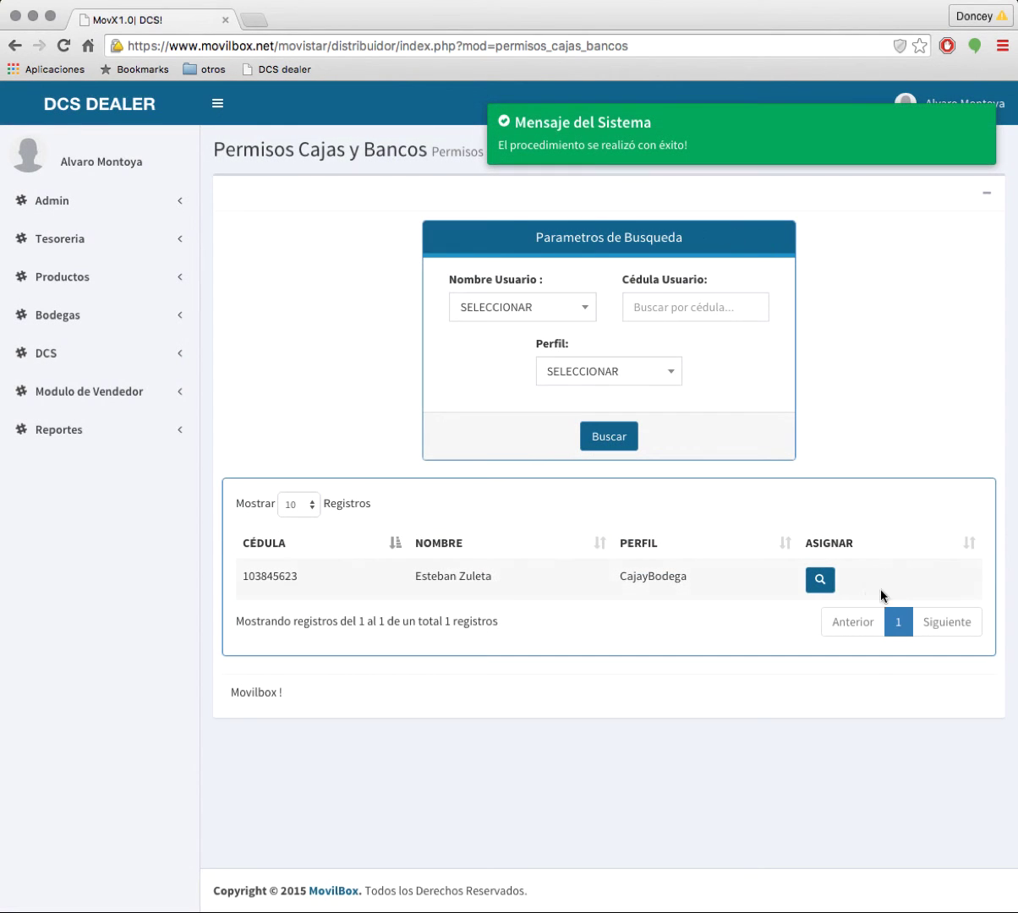